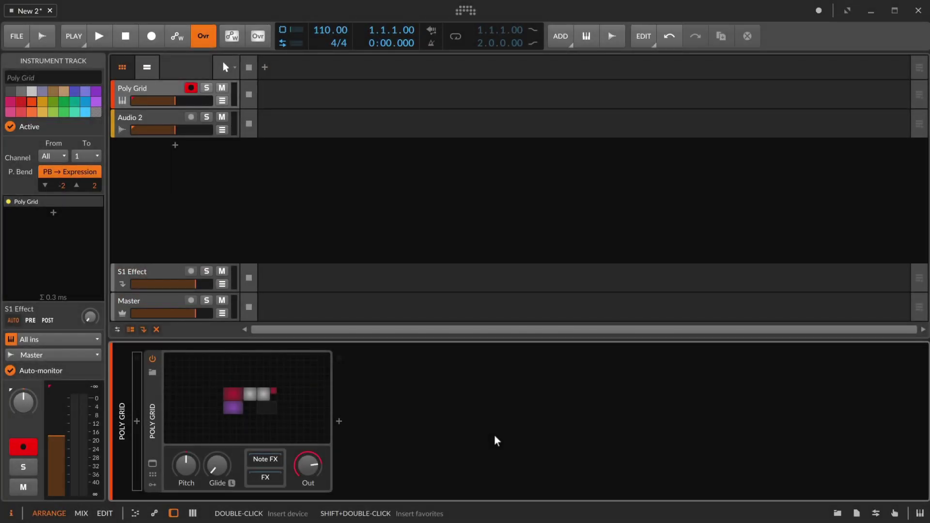
# - Open the Poly Grid editor to show the Sine, Triangle, Mixer and AR modules
pyautogui.doubleClick(266, 411)
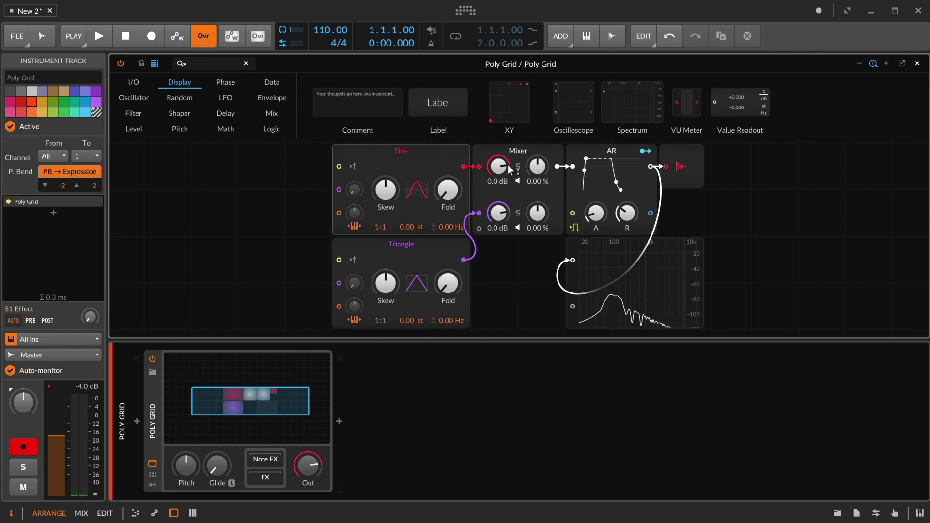
# - Solo the Sine, then the Triangle mixer channel, and raise the Triangle ratio to 4:1
pyautogui.click(525, 169)
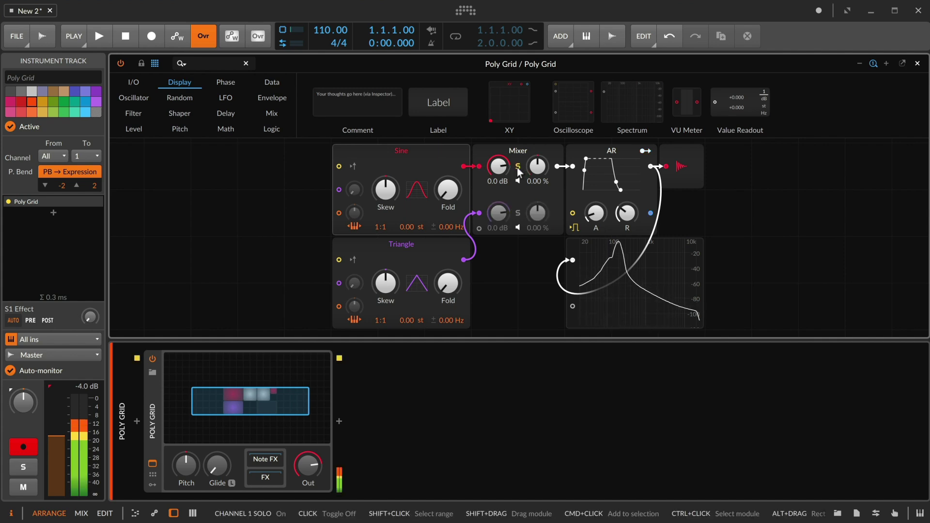
pyautogui.click(518, 167)
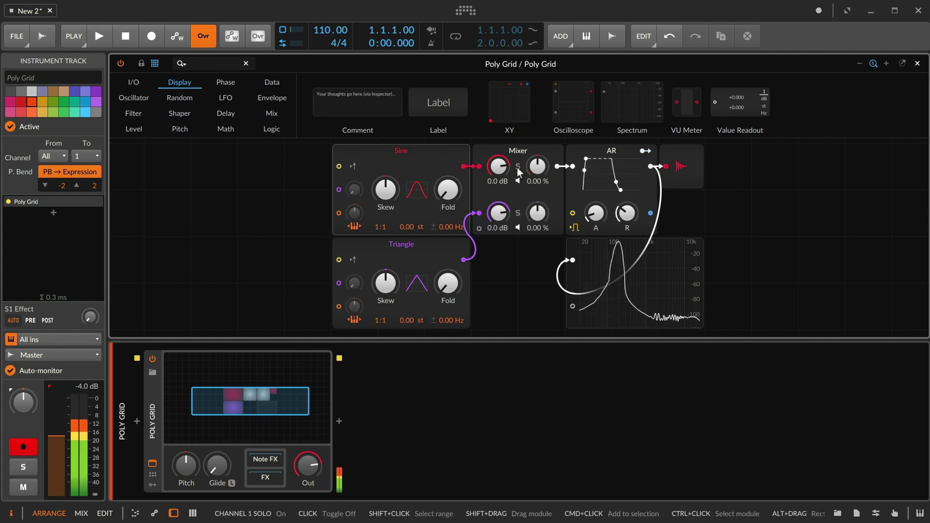
pyautogui.click(518, 214)
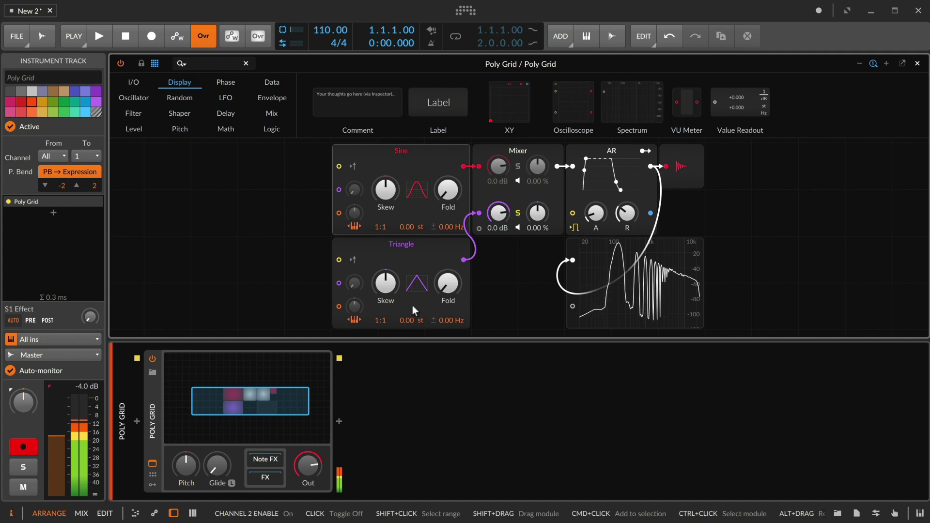
pyautogui.moveTo(381, 320); pyautogui.dragTo(380, 294)
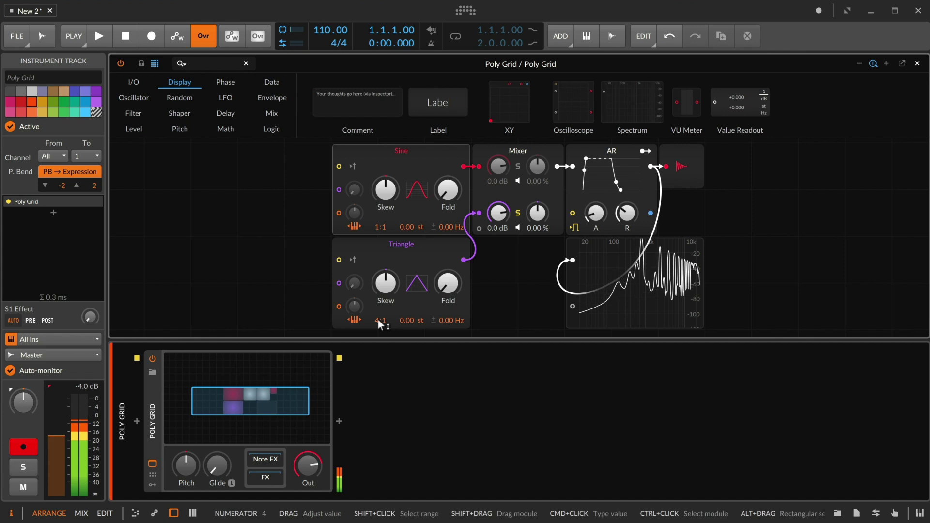
pyautogui.click(518, 214)
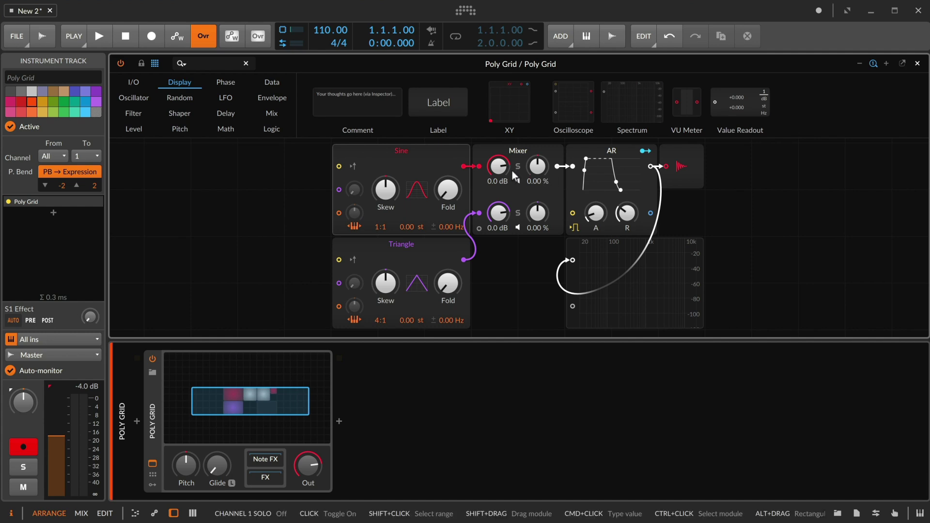
# - Replace the Mixer with a Blend module and turn its amount down to input 1
pyautogui.rightClick(474, 153)
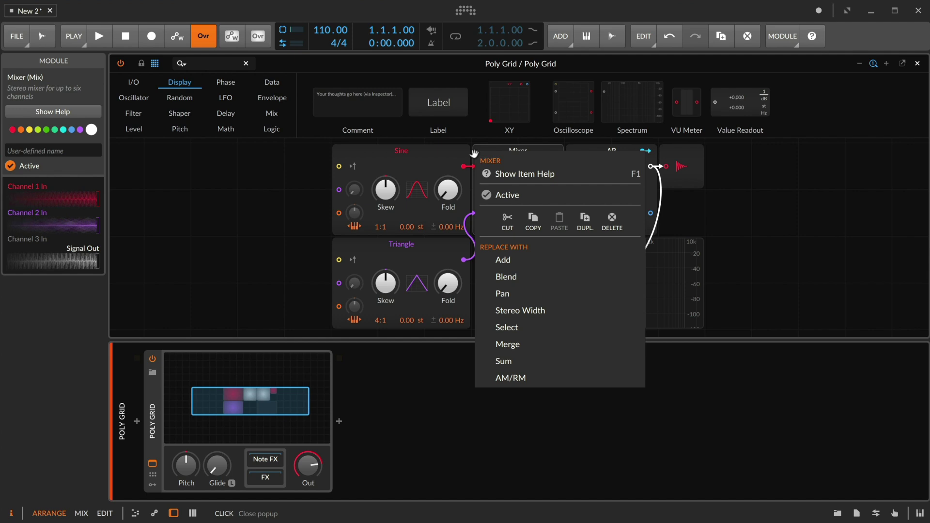
pyautogui.click(527, 272)
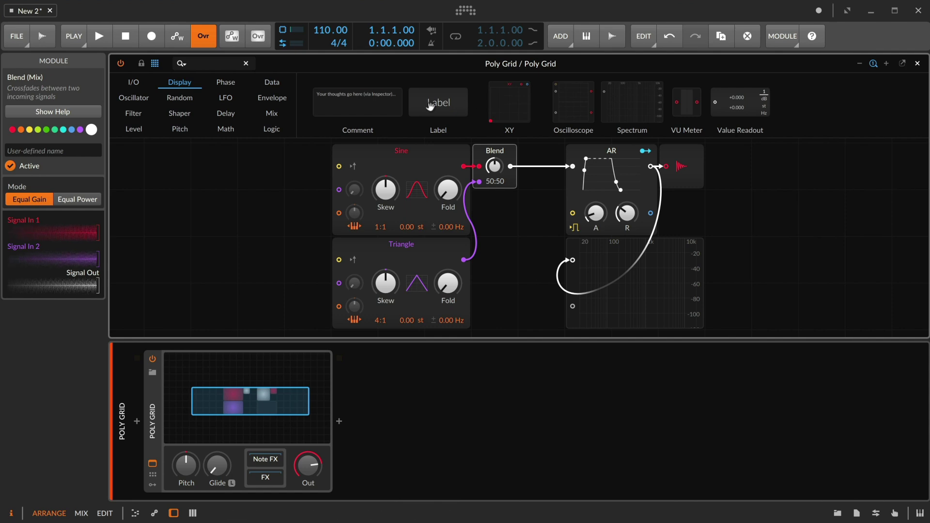
pyautogui.click(273, 113)
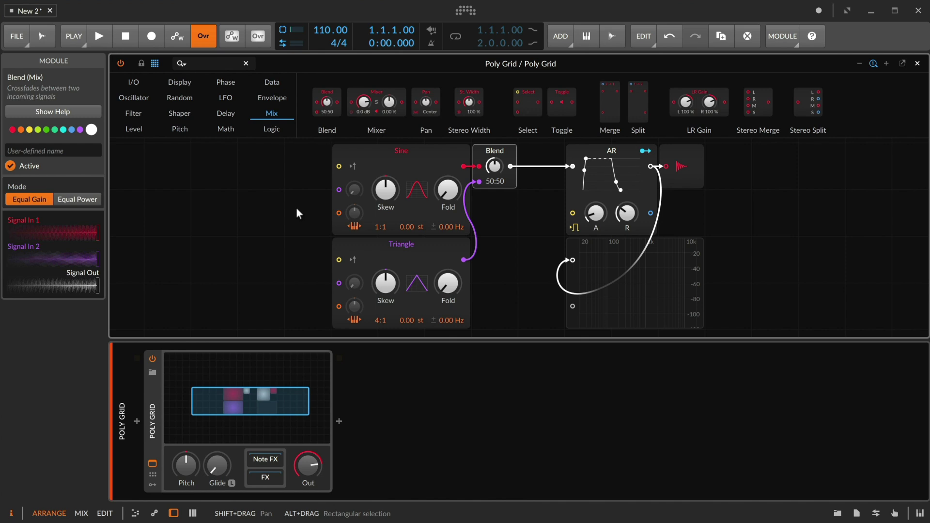
pyautogui.moveTo(496, 167); pyautogui.dragTo(496, 152)
pyautogui.rightClick(495, 169)
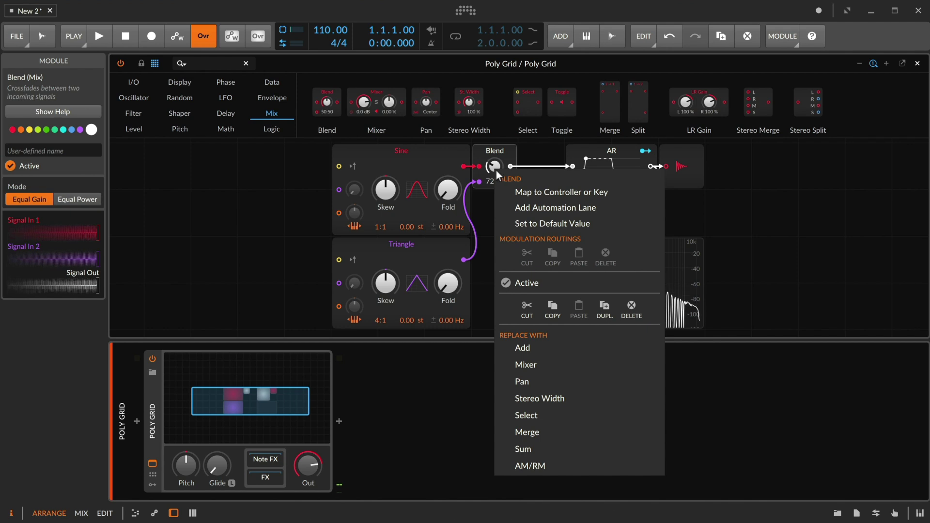
pyautogui.click(514, 193)
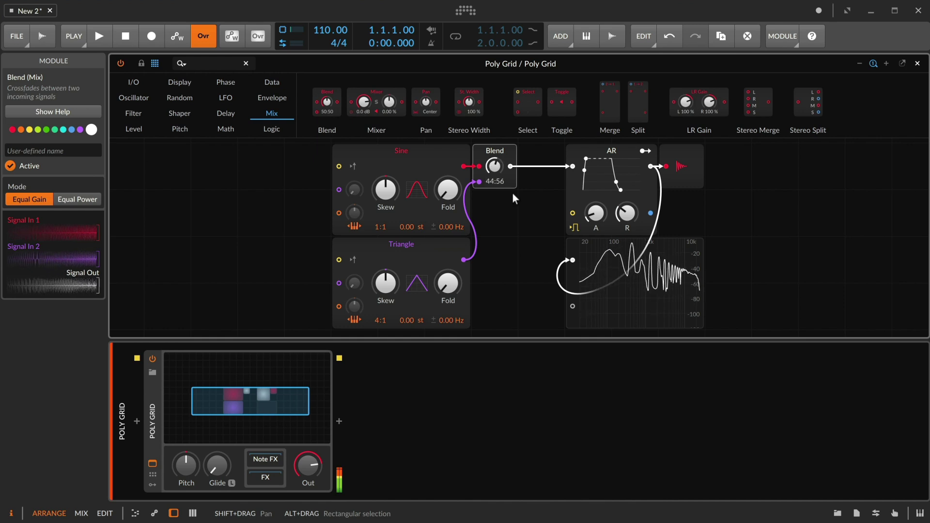
# - Adjust the Poly Grid's voice count in the device settings
pyautogui.click(268, 213)
pyautogui.click(98, 178)
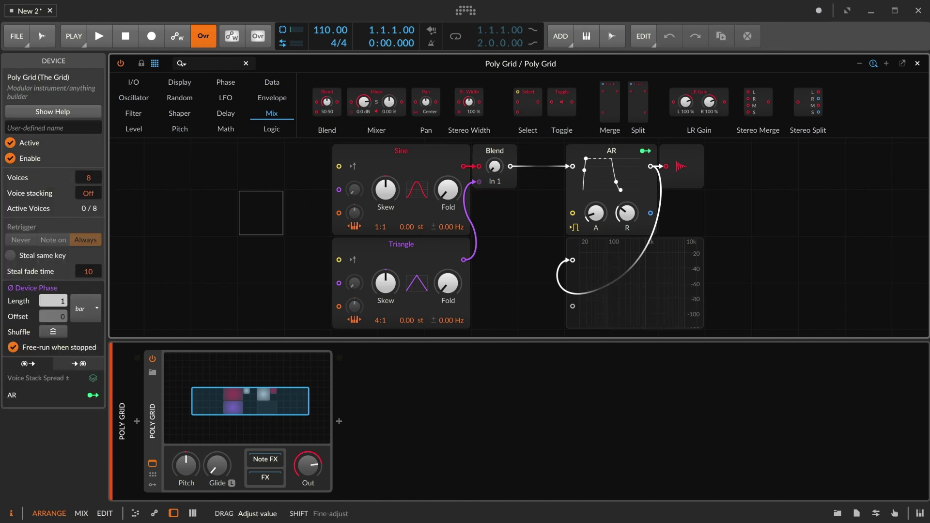
pyautogui.moveTo(93, 178); pyautogui.dragTo(93, 178)
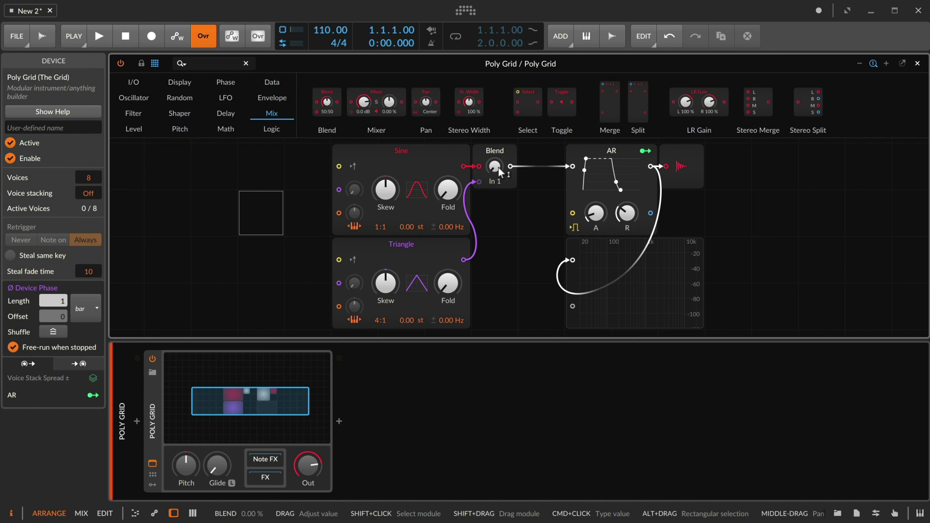
pyautogui.scroll(5, 497, 168)
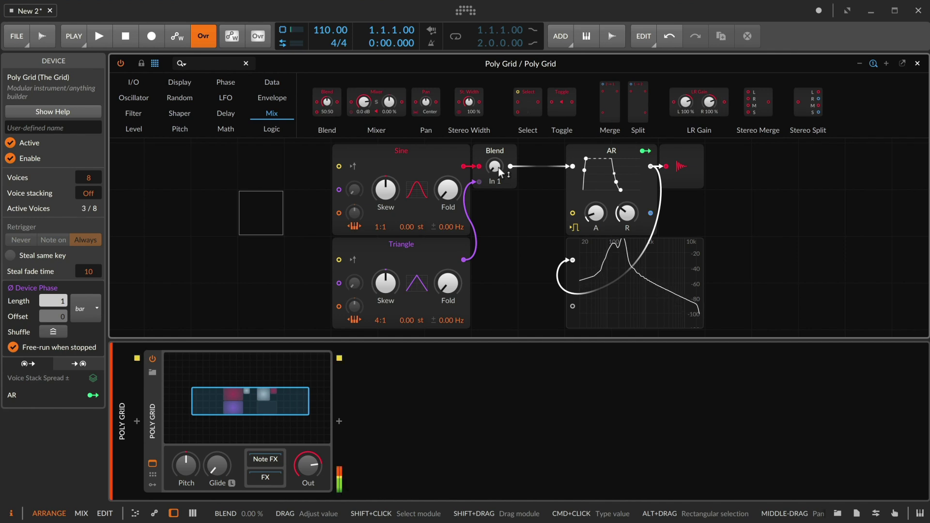
pyautogui.scroll(-5, 498, 167)
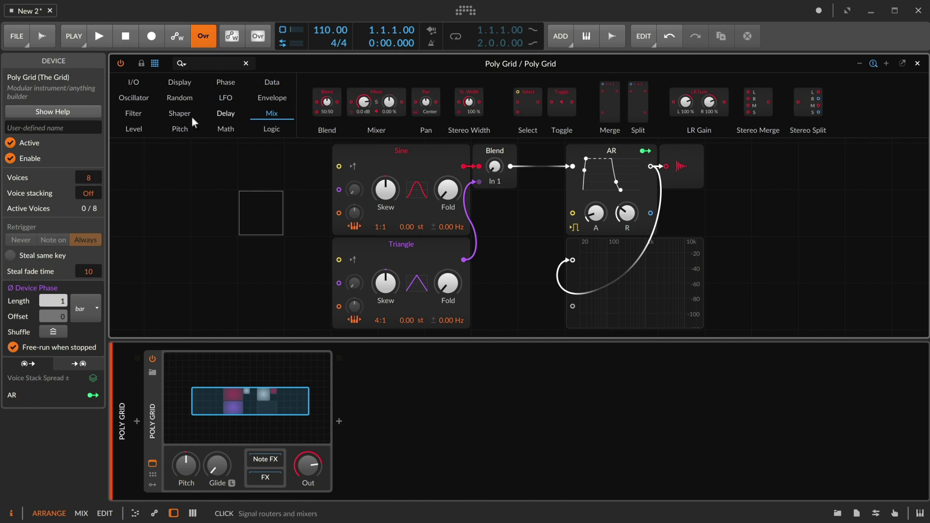
# - Add a Velo Mult from the Level category after the AR envelope at 73.0 % sensitivity
pyautogui.click(133, 127)
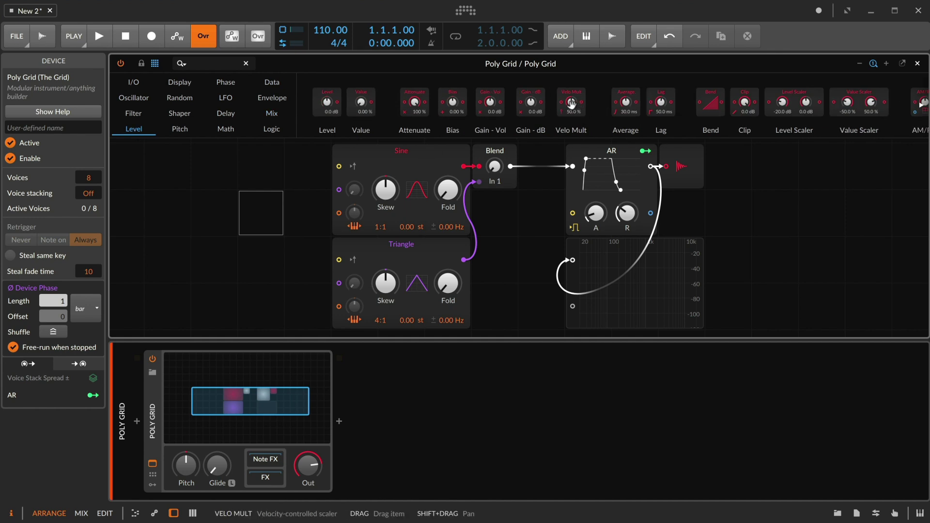
pyautogui.scroll(1, 654, 171)
pyautogui.click(654, 171)
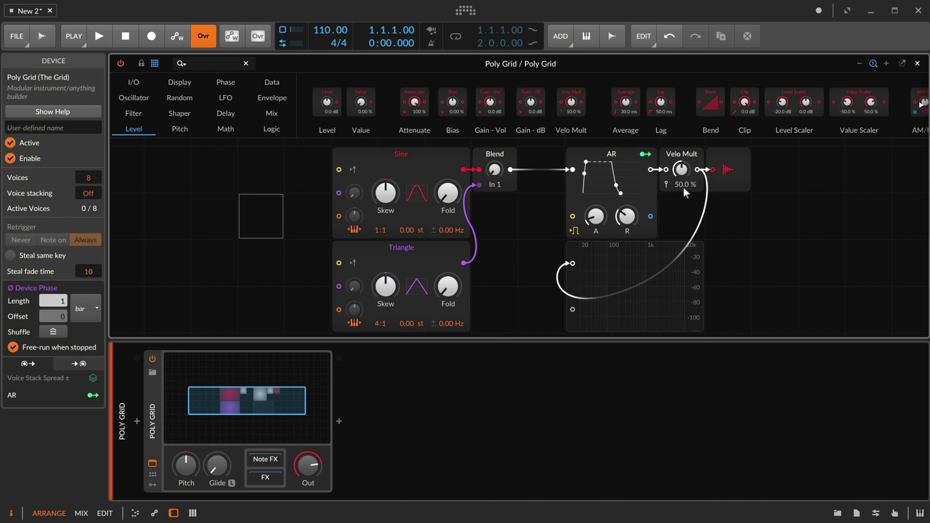
pyautogui.moveTo(685, 182); pyautogui.dragTo(685, 174)
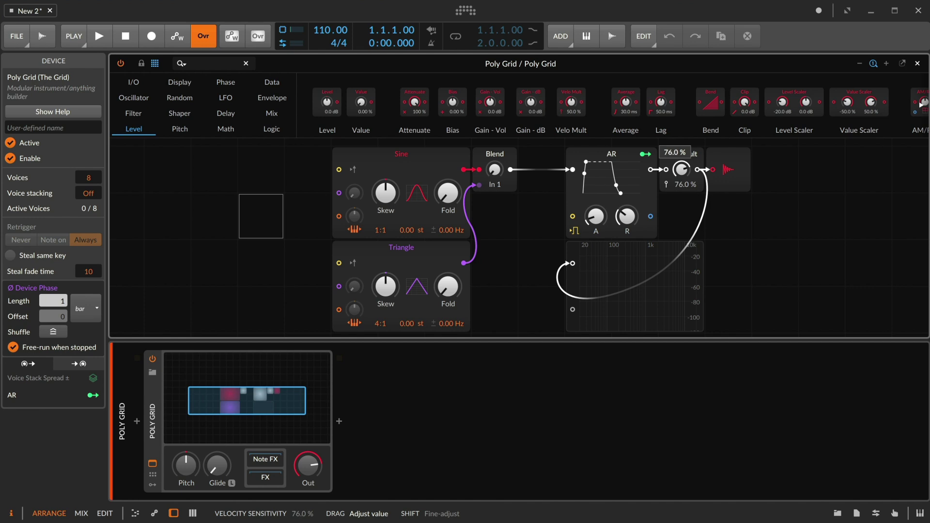
pyautogui.moveTo(682, 171); pyautogui.dragTo(682, 170)
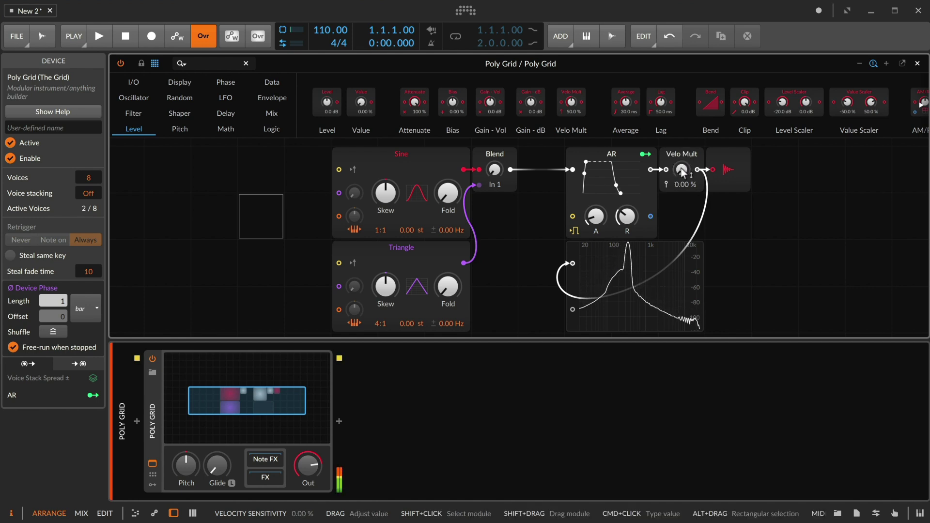
pyautogui.moveTo(681, 170); pyautogui.dragTo(681, 136)
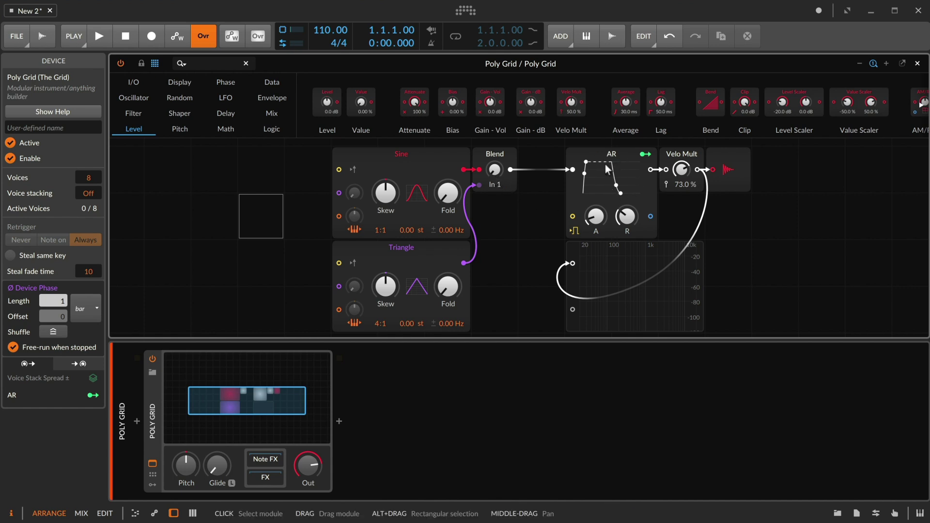
# - Hide the device panel and add a new AR envelope from the Envelope category
pyautogui.press('d')
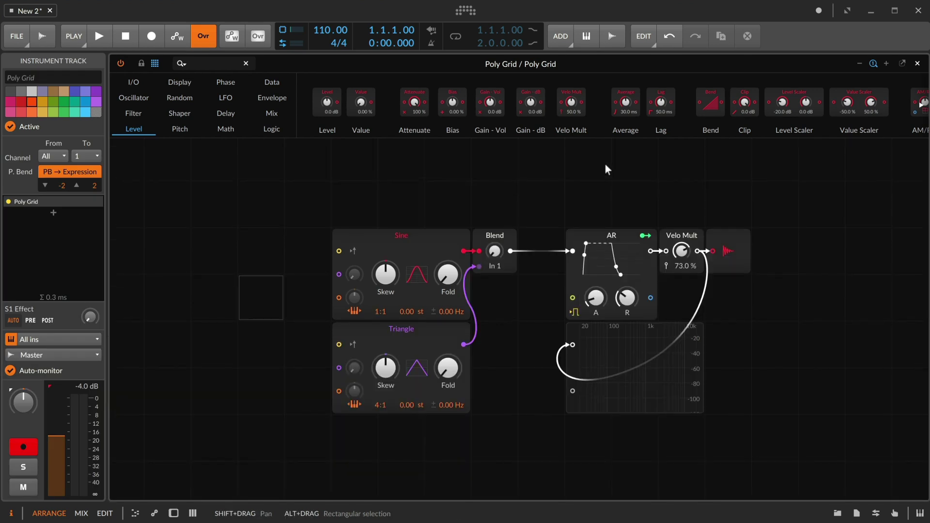
pyautogui.click(272, 98)
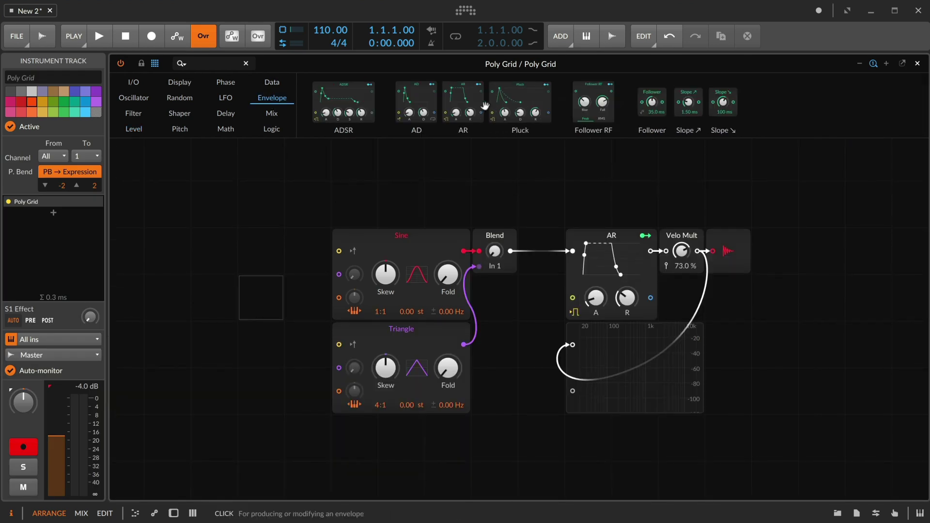
pyautogui.moveTo(458, 103); pyautogui.dragTo(412, 175)
# - Route the new AR to modulate Blend at +0.715, reset Blend to input 1, and curve the attack
pyautogui.click(459, 142)
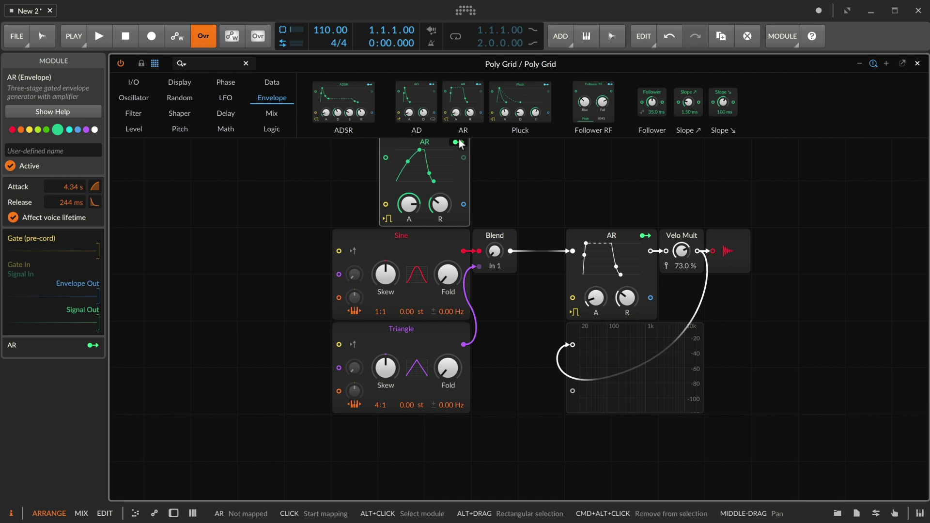
pyautogui.moveTo(494, 250); pyautogui.dragTo(494, 242)
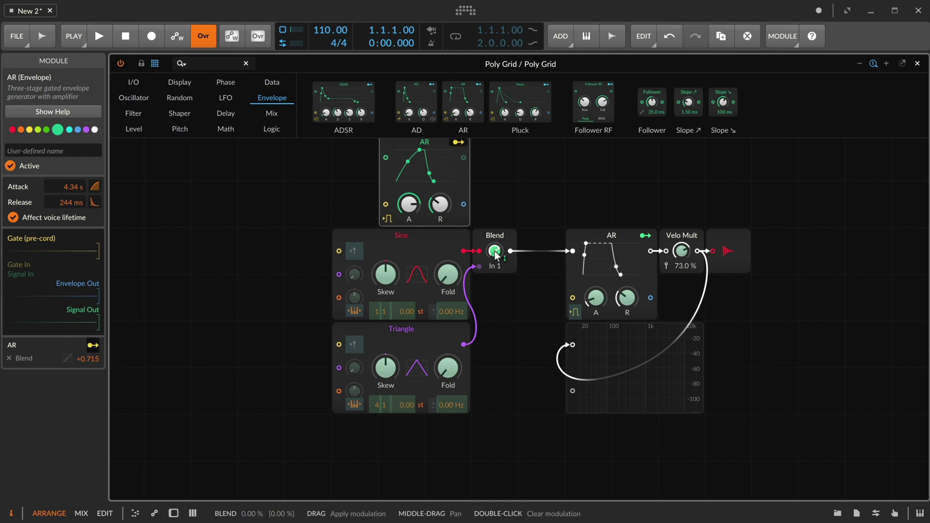
pyautogui.click(454, 141)
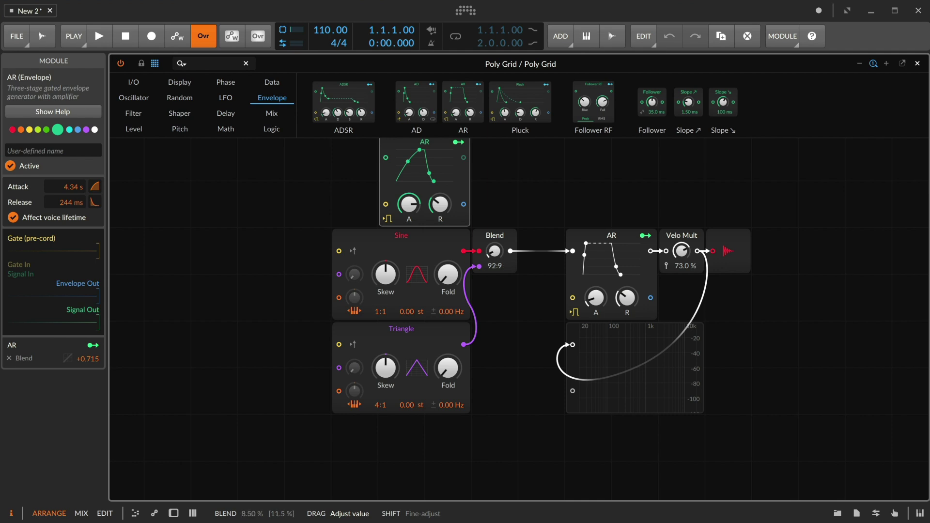
pyautogui.click(494, 257)
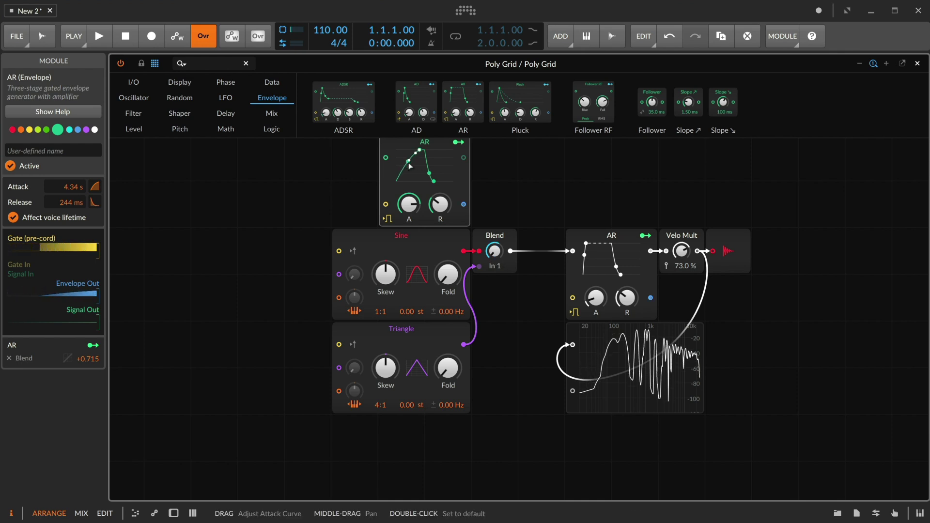
pyautogui.moveTo(418, 172); pyautogui.dragTo(419, 179)
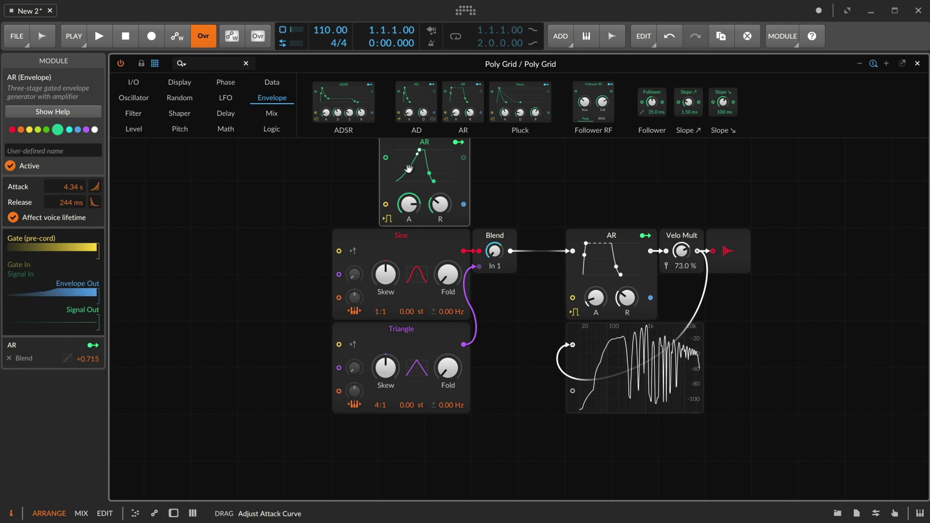
# - Replace the new AR with an ADSR, with 3.47 s decay and 38.0 % sustain
pyautogui.rightClick(433, 160)
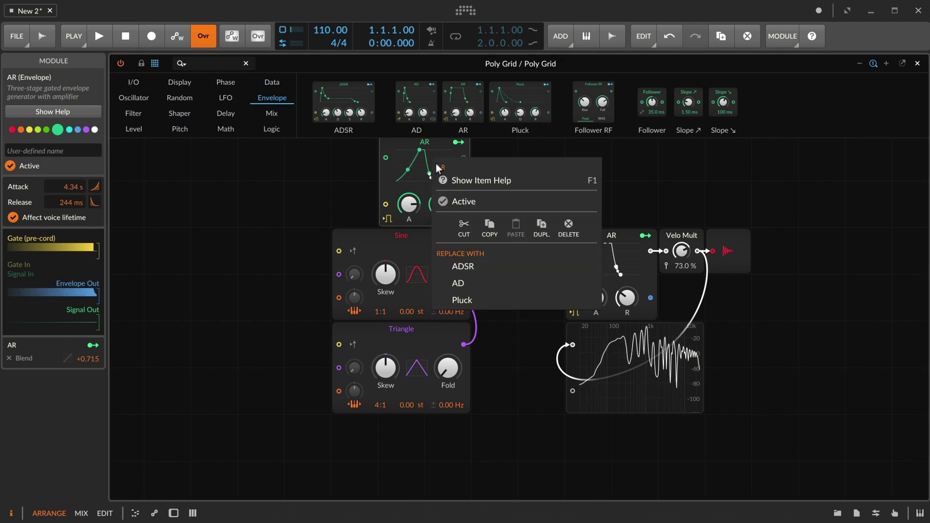
pyautogui.click(468, 267)
pyautogui.moveTo(457, 188); pyautogui.dragTo(457, 170)
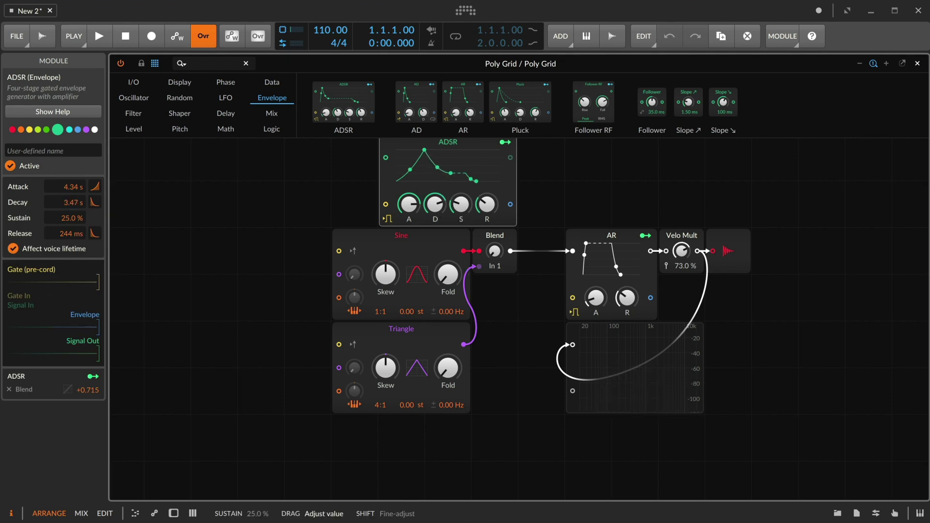
pyautogui.moveTo(460, 206)
pyautogui.mouseDown()
pyautogui.moveTo(460, 196)
pyautogui.moveTo(458, 207)
pyautogui.mouseUp()
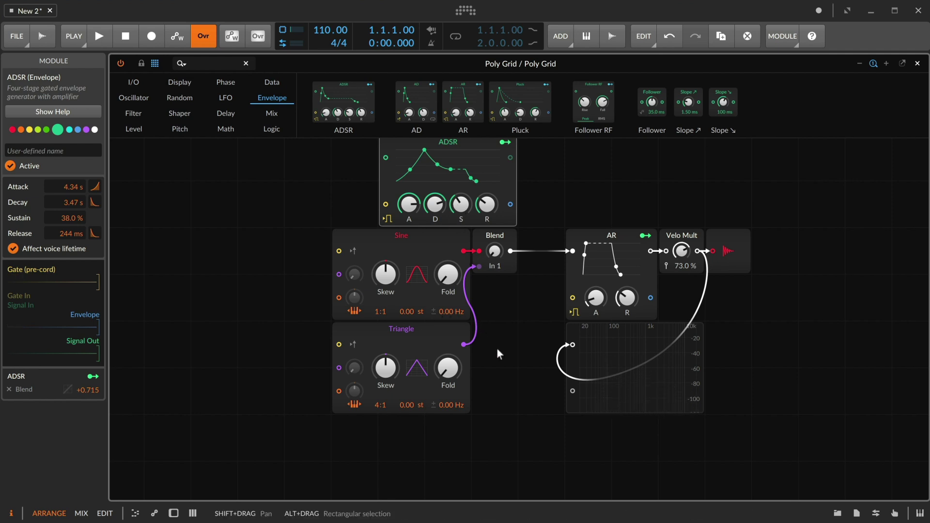
# - Shift the modules left, add a new Sine feeding the AR, and patch Blend into its phase input
pyautogui.moveTo(498, 368); pyautogui.dragTo(316, 249)
pyautogui.click(296, 211)
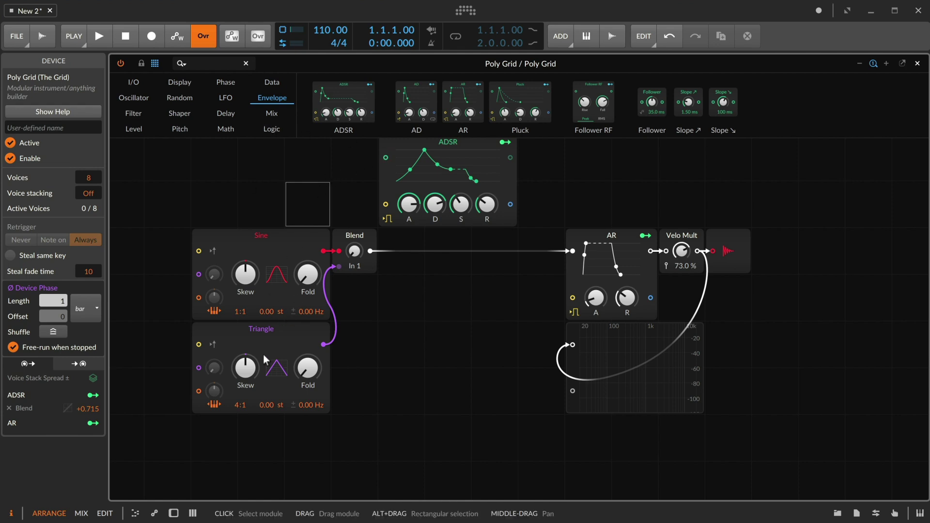
pyautogui.click(139, 100)
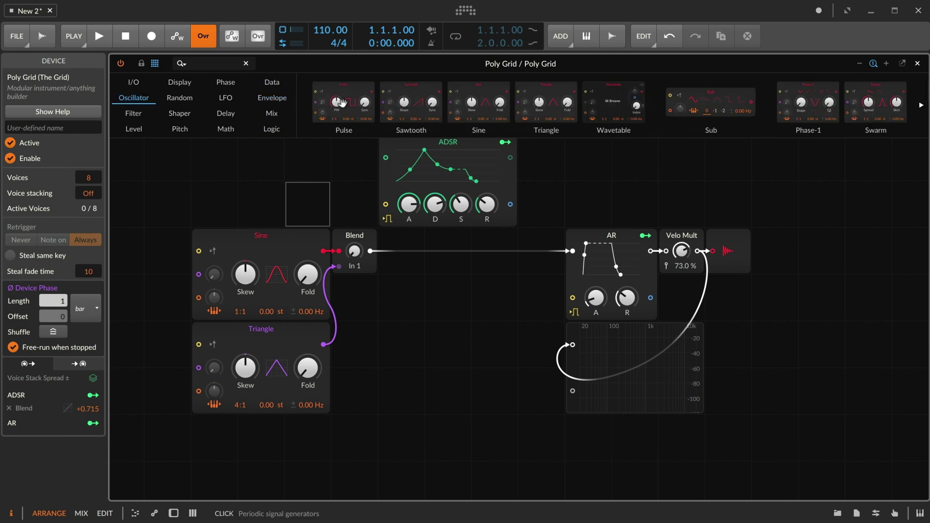
pyautogui.moveTo(484, 107); pyautogui.dragTo(452, 295)
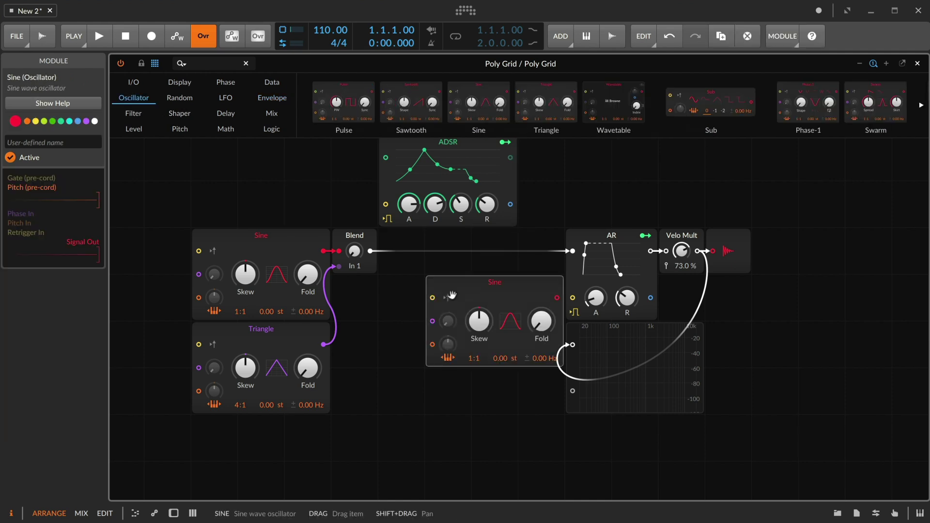
pyautogui.moveTo(557, 297); pyautogui.dragTo(573, 251)
pyautogui.moveTo(370, 251)
pyautogui.mouseDown()
pyautogui.moveTo(431, 320)
pyautogui.moveTo(474, 272)
pyautogui.mouseUp()
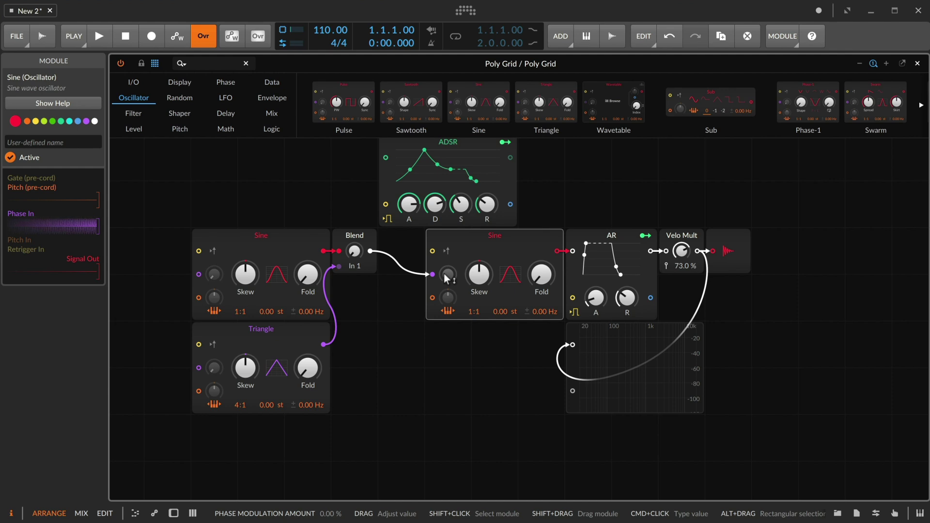
# - Set the new Sine's phase modulation from Blend to 24.4 %
pyautogui.moveTo(447, 278); pyautogui.dragTo(447, 277)
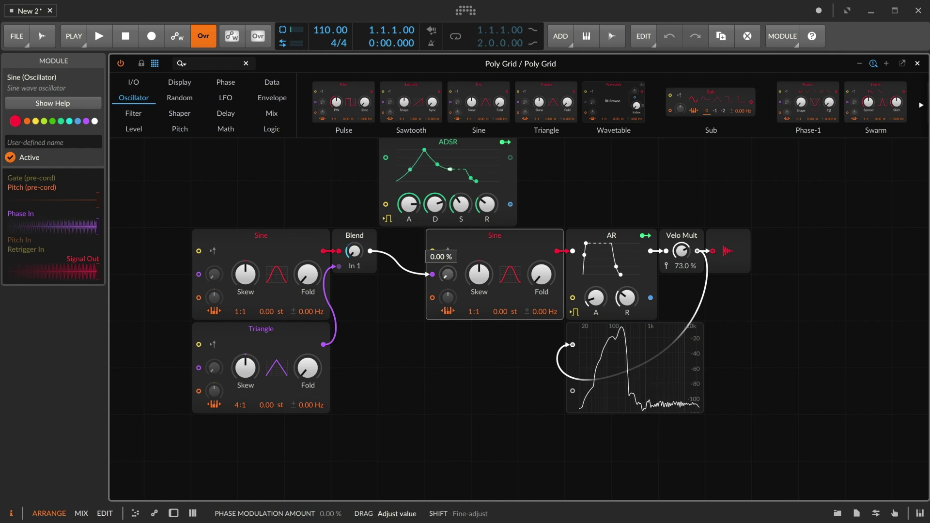
pyautogui.moveTo(447, 278)
pyautogui.mouseDown()
pyautogui.moveTo(447, 266)
pyautogui.moveTo(447, 276)
pyautogui.mouseUp()
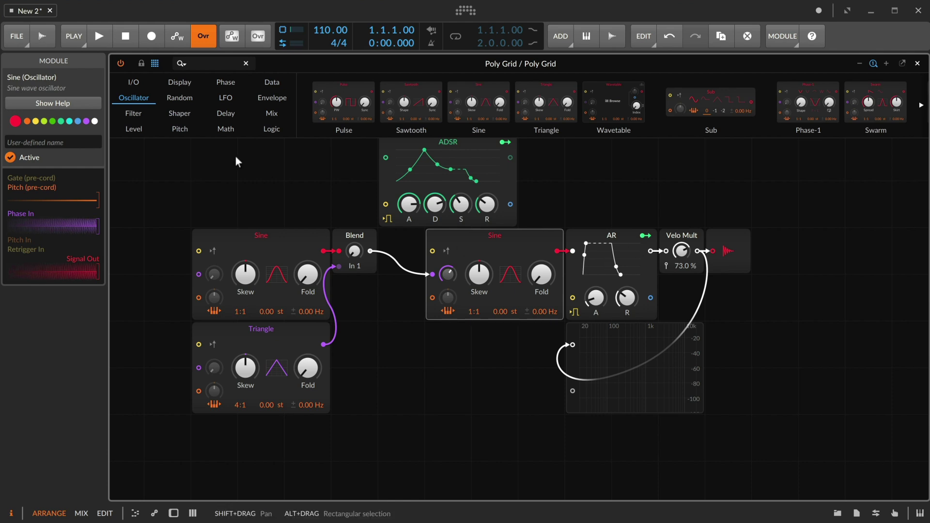
# - Drop a Velo Mult onto the Blend-to-Sine cable with Linear response at 37.5 %
pyautogui.click(133, 129)
pyautogui.moveTo(571, 103); pyautogui.dragTo(401, 249)
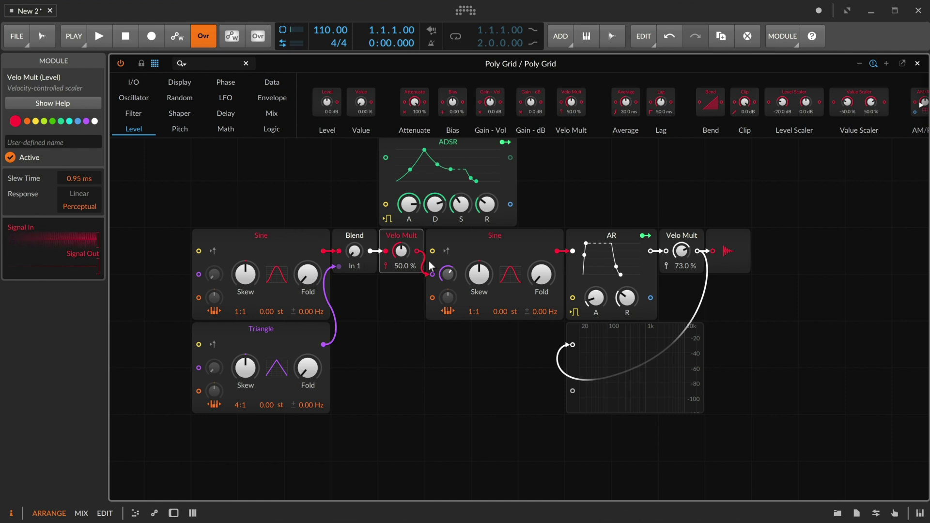
pyautogui.click(82, 193)
pyautogui.moveTo(401, 250); pyautogui.dragTo(401, 262)
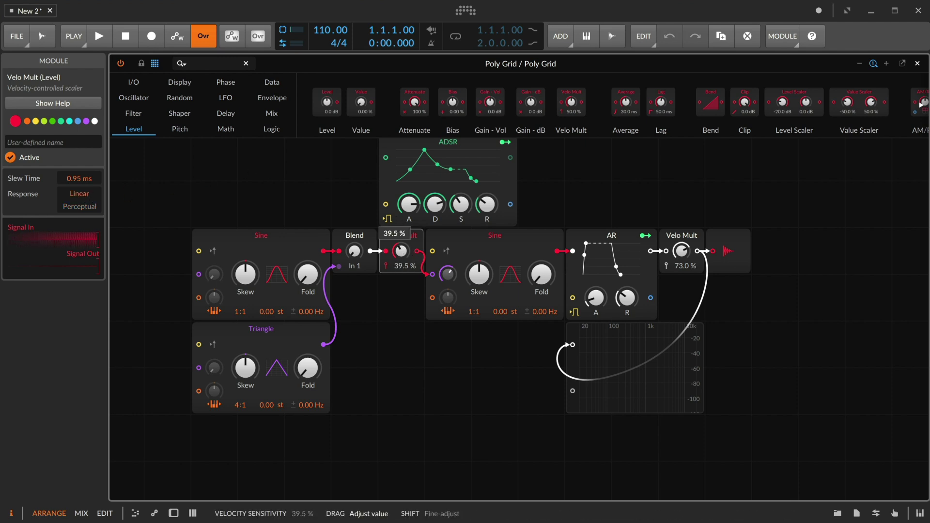
pyautogui.moveTo(401, 251); pyautogui.dragTo(402, 252)
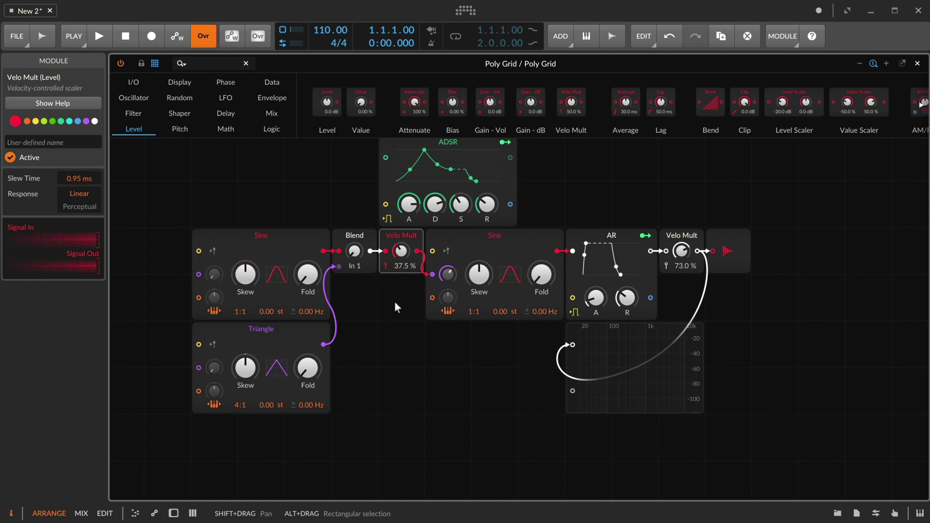
# - Swap the Blend module for a 2 → 1 Merge module with Normalize on
pyautogui.click(346, 238)
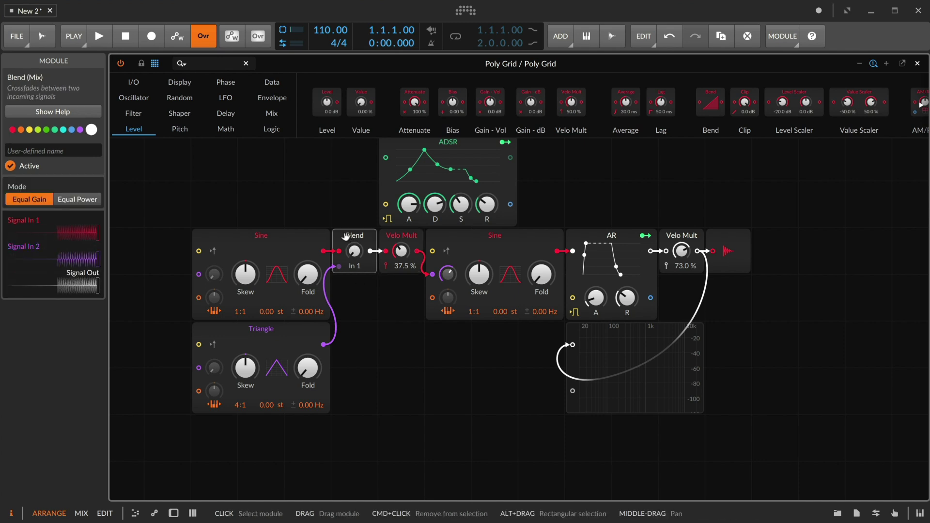
pyautogui.rightClick(346, 236)
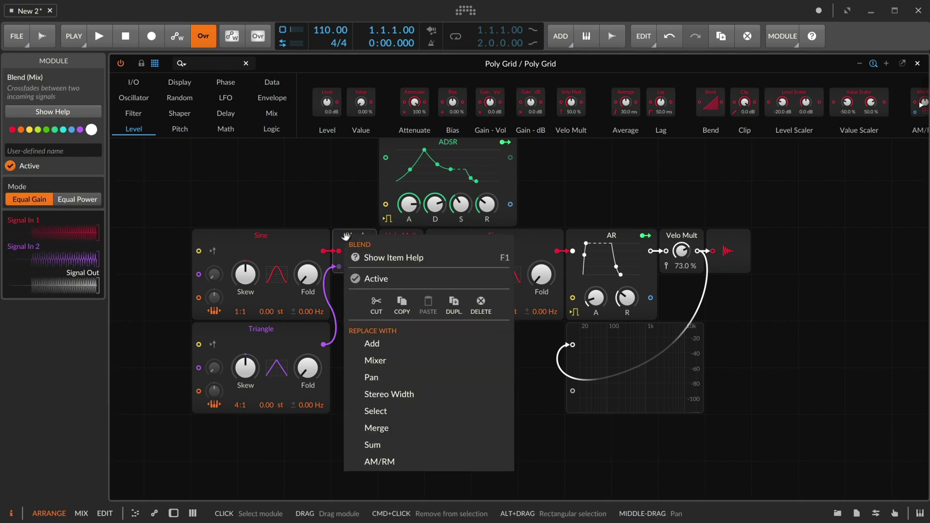
pyautogui.click(332, 211)
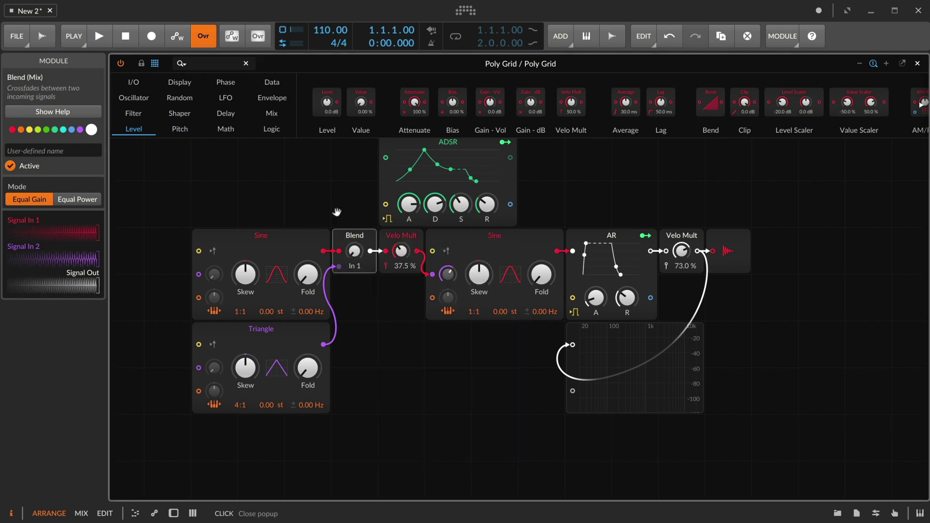
pyautogui.rightClick(342, 241)
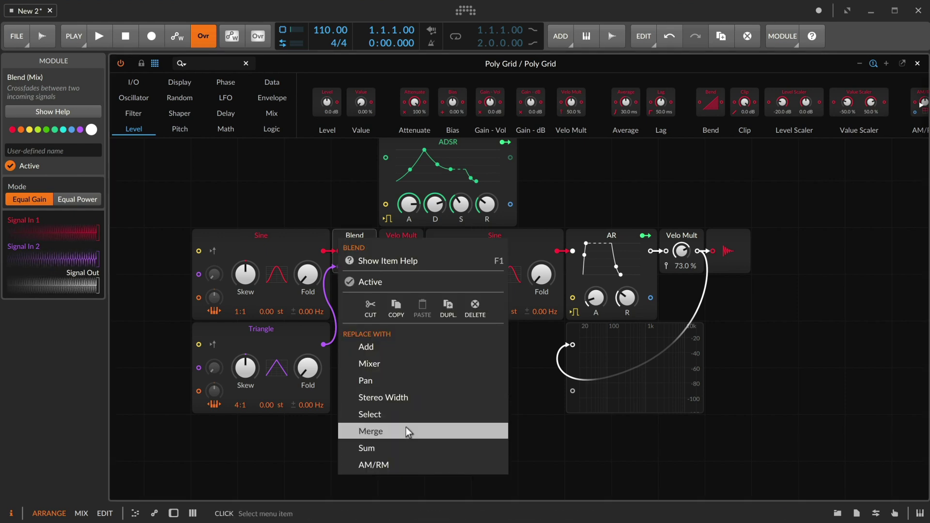
pyautogui.click(406, 431)
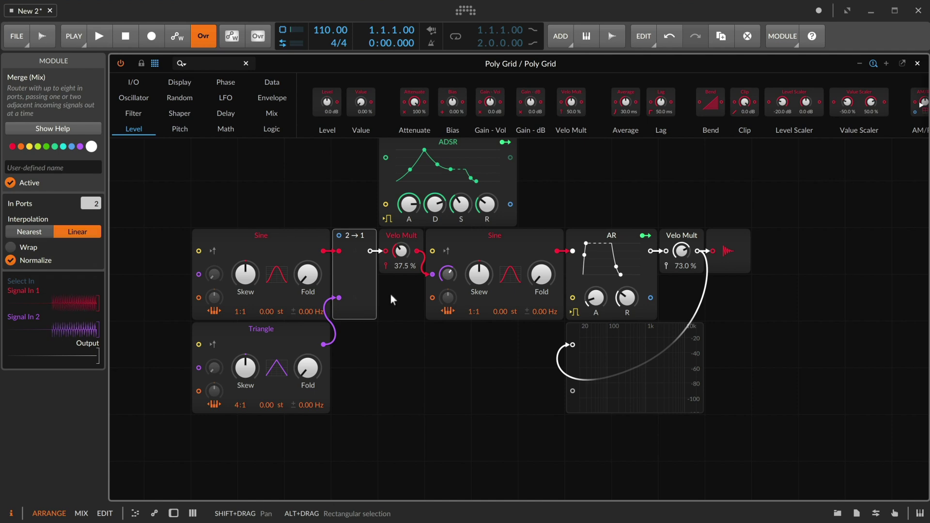
# - Delete the ADSR module and patch a new Value module, left at 0.00 %, into the Merge's select input
pyautogui.click(388, 186)
pyautogui.press('Delete')
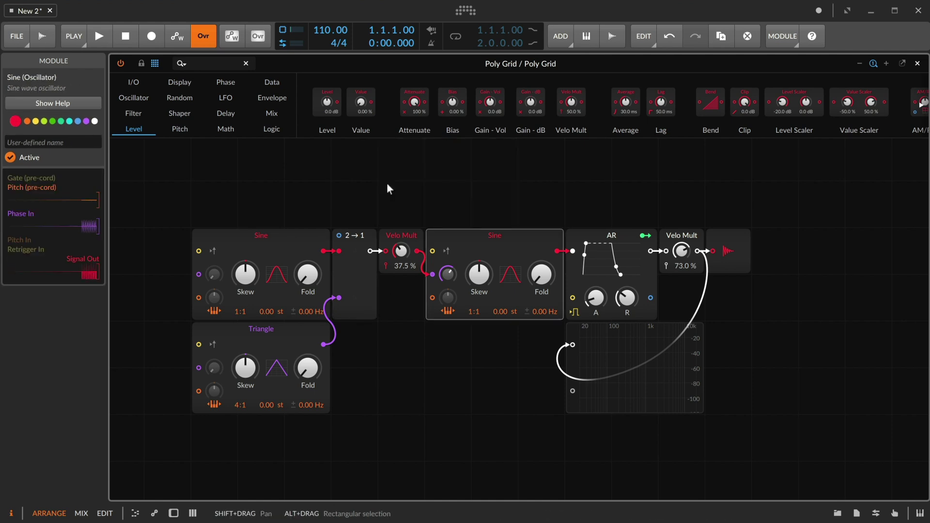
pyautogui.moveTo(361, 103); pyautogui.dragTo(339, 236)
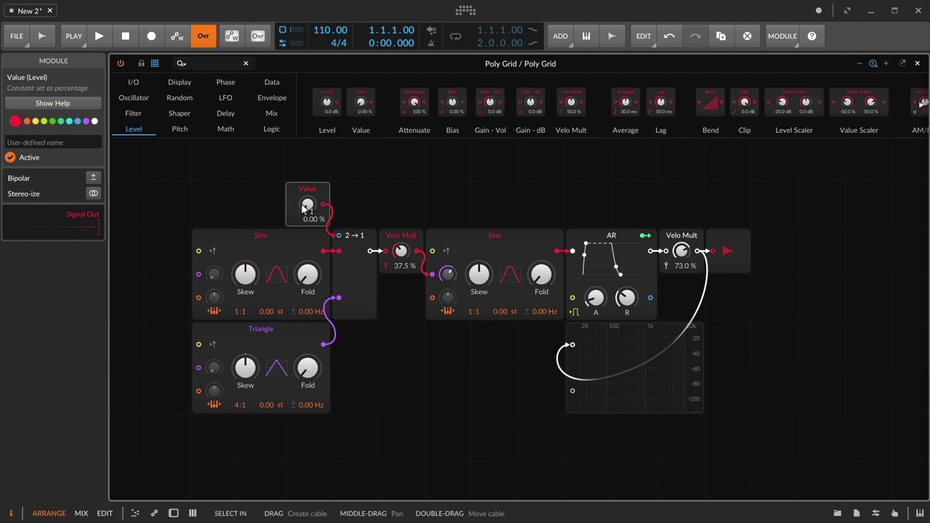
pyautogui.rightClick(308, 206)
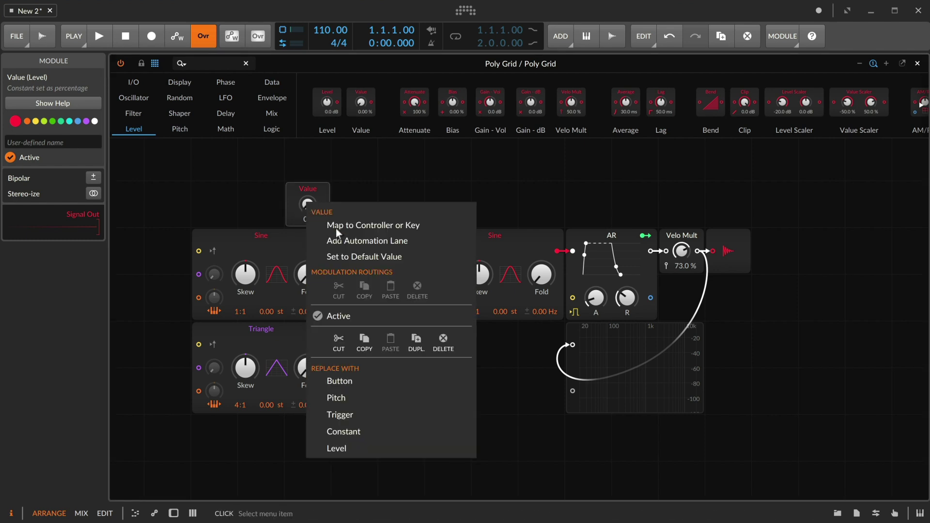
pyautogui.press('Escape')
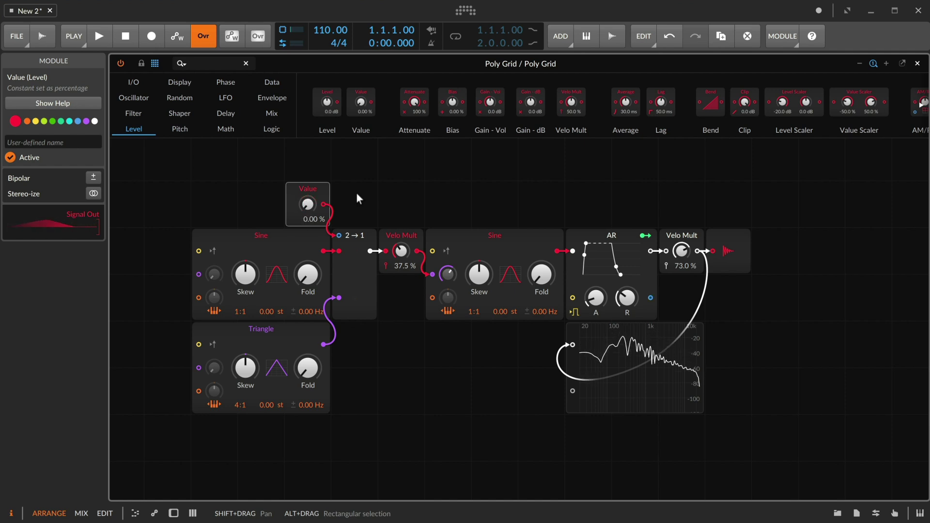
# - Increase the Merge module's input ports from 2 to 4
pyautogui.click(358, 297)
pyautogui.moveTo(90, 203); pyautogui.dragTo(90, 194)
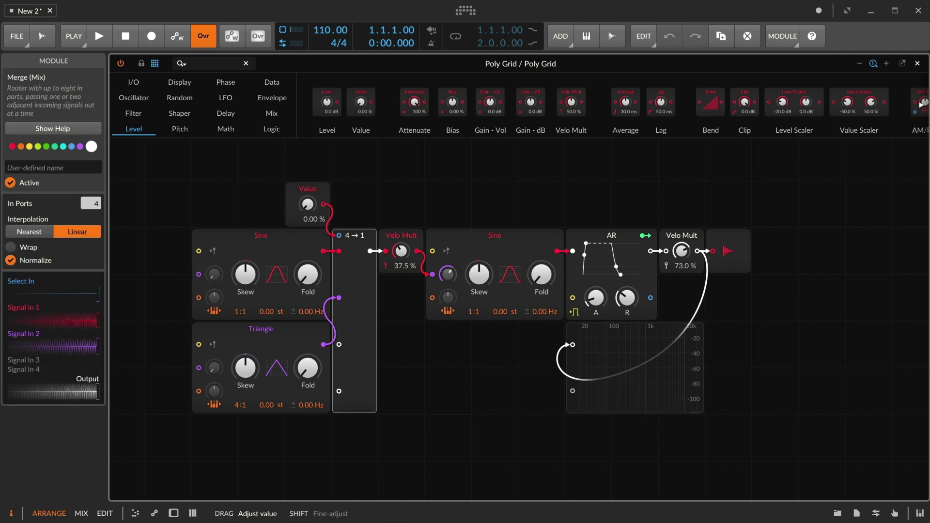
pyautogui.scroll(-2, 333, 324)
pyautogui.scroll(-3, 332, 323)
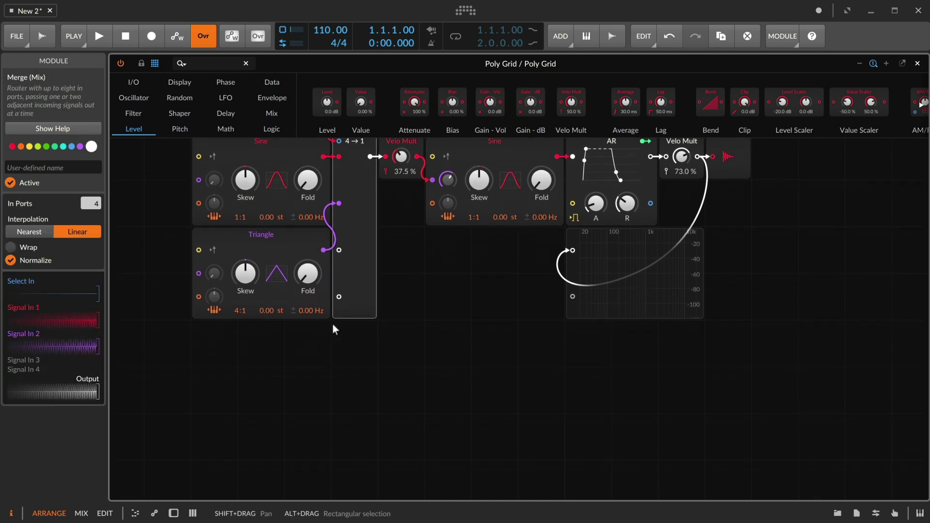
# - Duplicate the Triangle oscillator, colour the copy orange, and cable it into Merge input 4
pyautogui.click(282, 233)
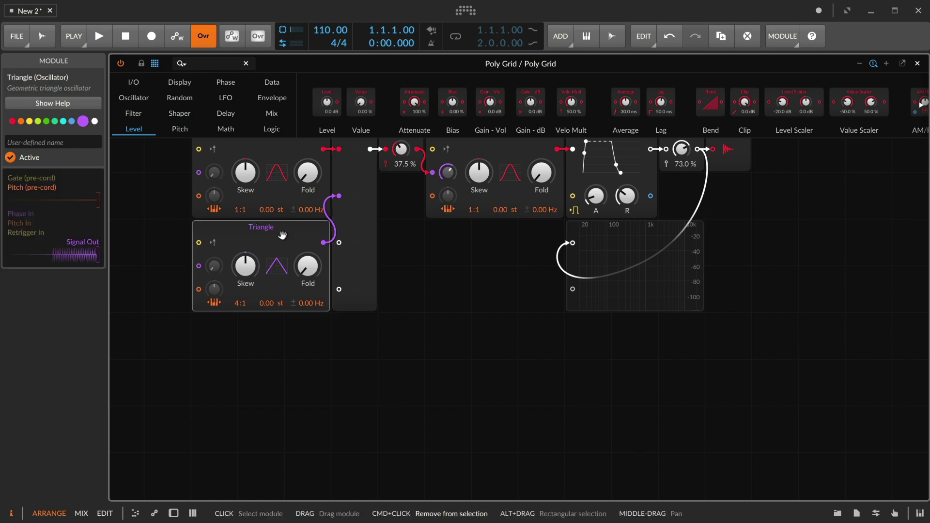
pyautogui.hotkey('ctrl', 'd')
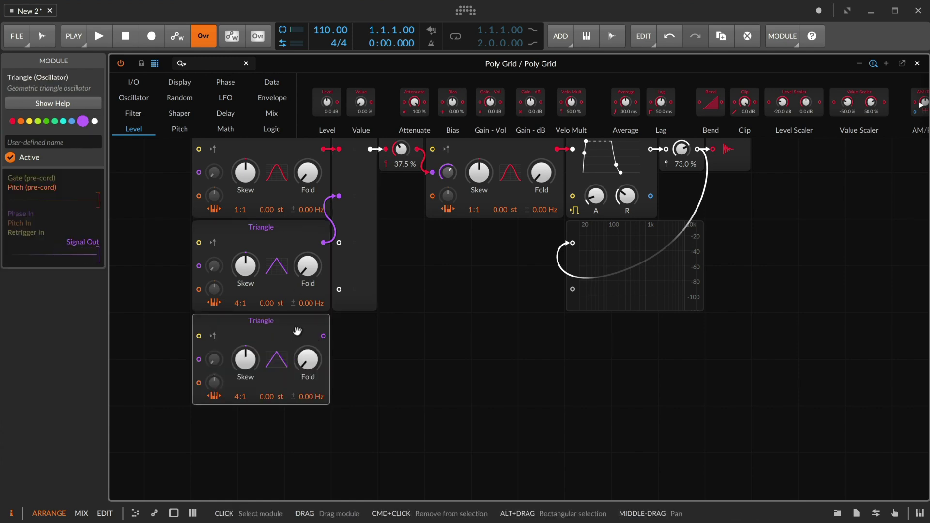
pyautogui.click(23, 121)
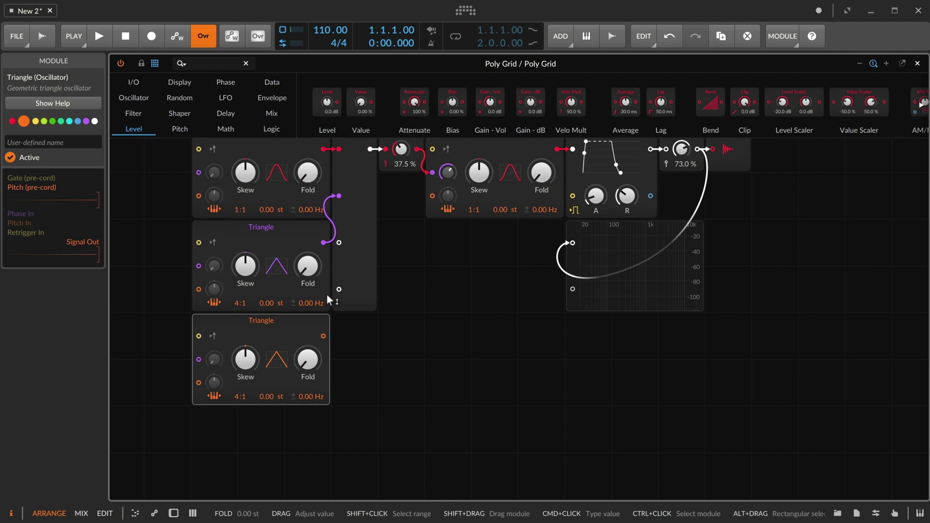
pyautogui.moveTo(323, 335); pyautogui.dragTo(339, 290)
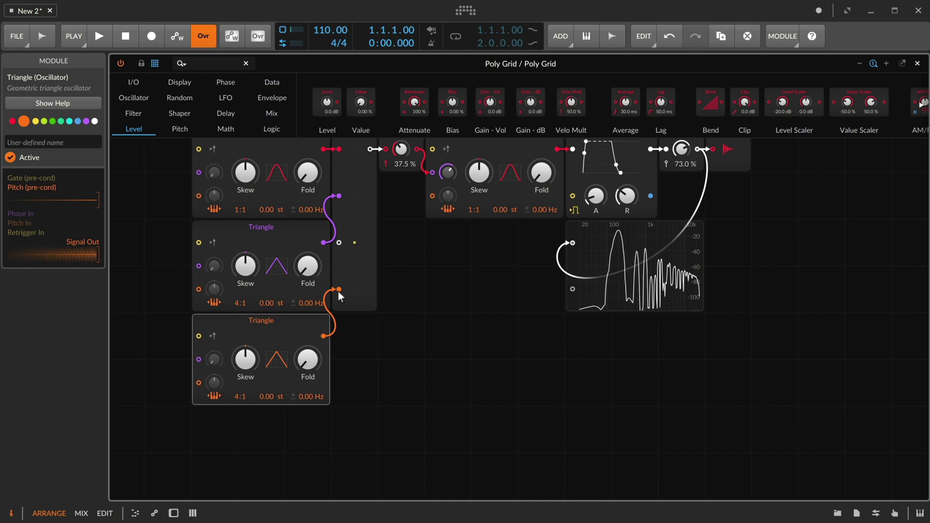
# - Move the orange Triangle's cable to Merge input 3, and set its detune to 0.66 Hz and skew to 31 %
pyautogui.moveTo(339, 289); pyautogui.dragTo(341, 245)
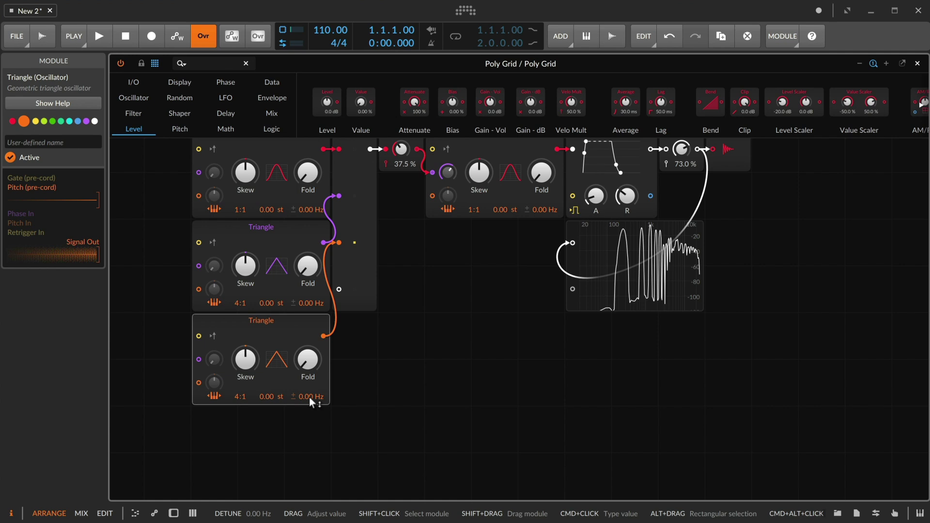
pyautogui.moveTo(308, 397); pyautogui.dragTo(309, 397)
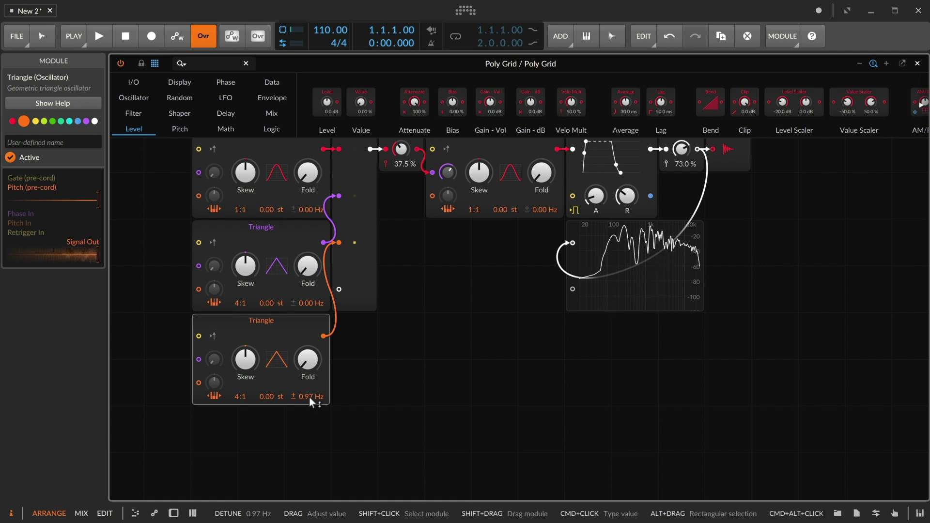
pyautogui.moveTo(309, 397); pyautogui.dragTo(307, 396)
pyautogui.moveTo(245, 359); pyautogui.dragTo(246, 358)
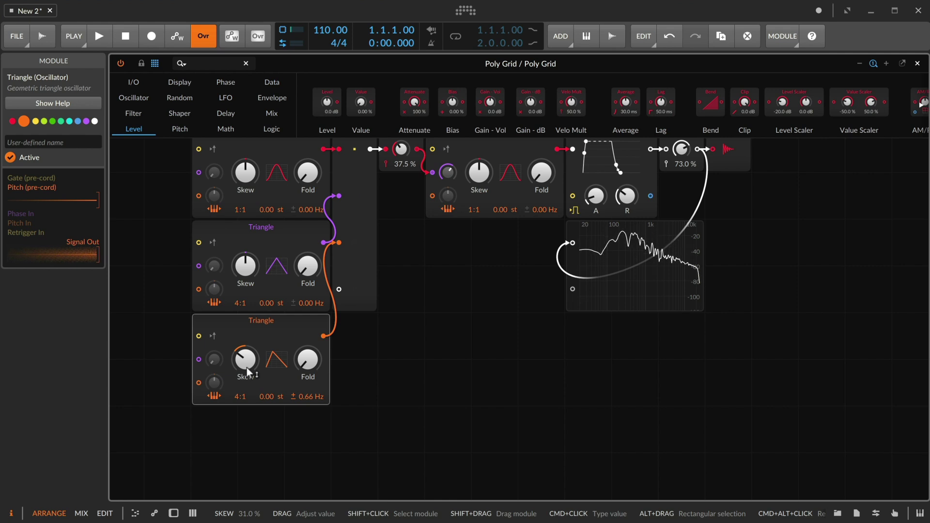
# - Place a Noise module beside the last Triangle so it feeds the Merge's fourth input, and colour it yellow
pyautogui.click(182, 100)
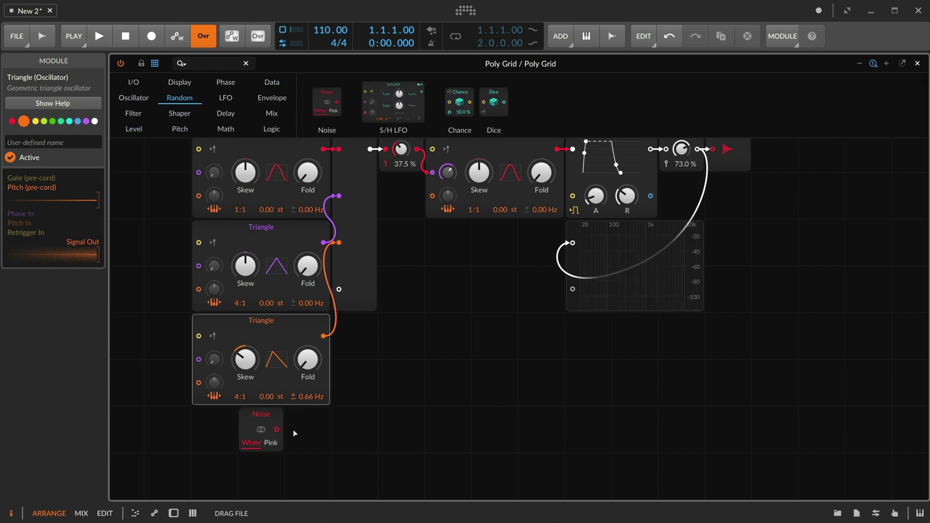
pyautogui.moveTo(295, 433); pyautogui.dragTo(339, 289)
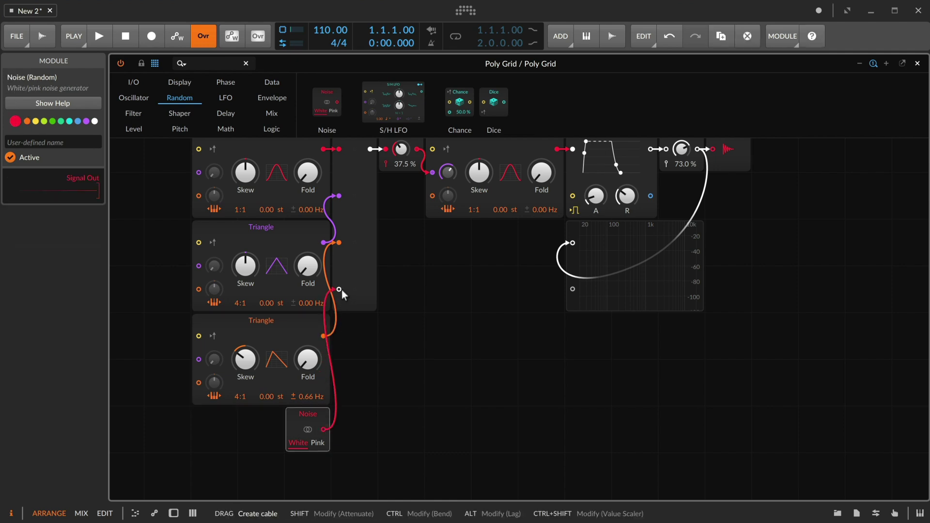
pyautogui.click(36, 121)
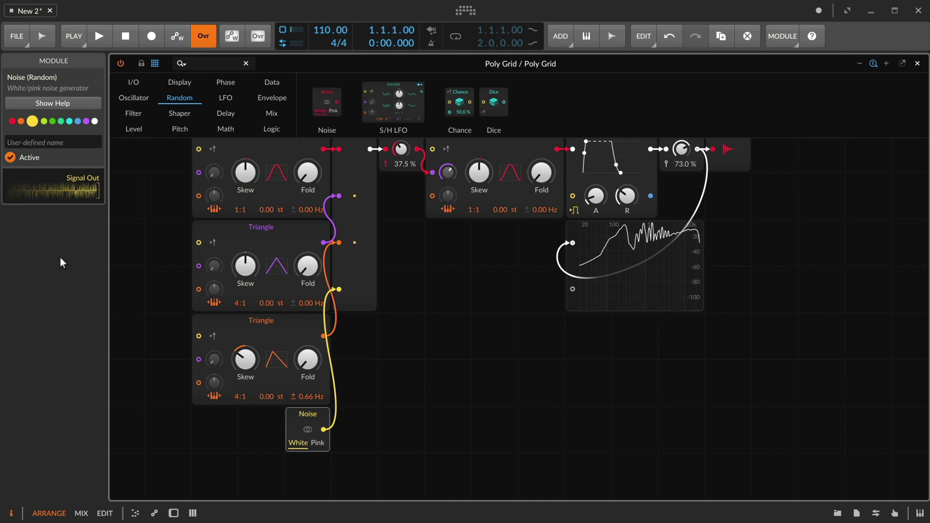
# - Add an LFO driving the Merge's 4→1 select input and delete the unused Value module
pyautogui.scroll(2, 408, 344)
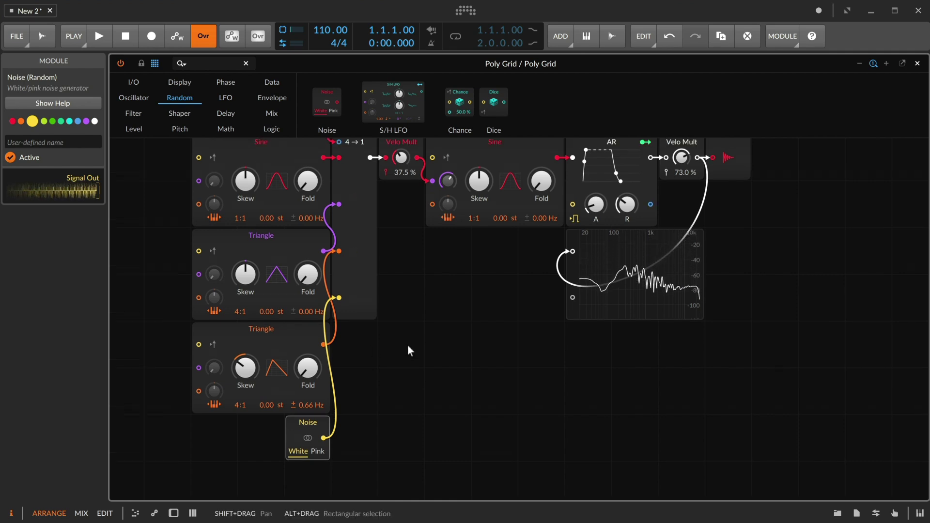
pyautogui.scroll(5, 408, 344)
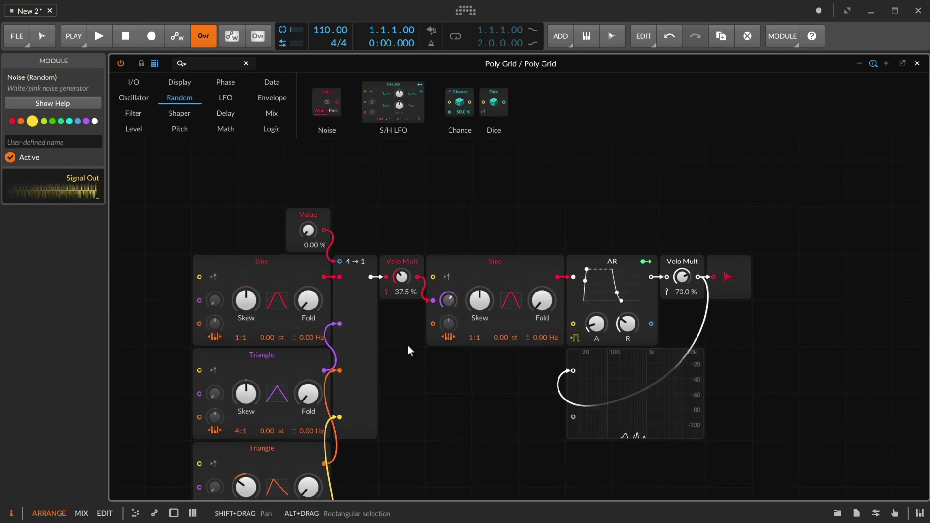
pyautogui.scroll(3, 407, 344)
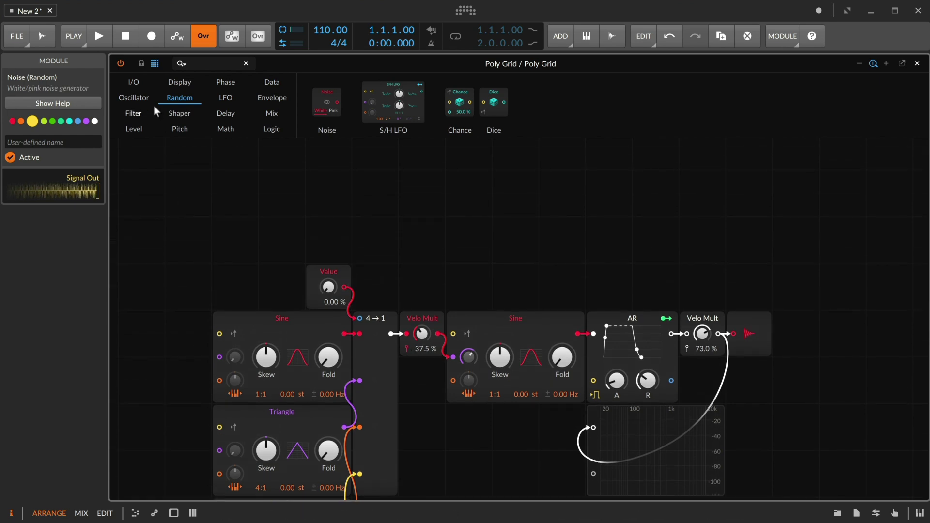
pyautogui.click(234, 93)
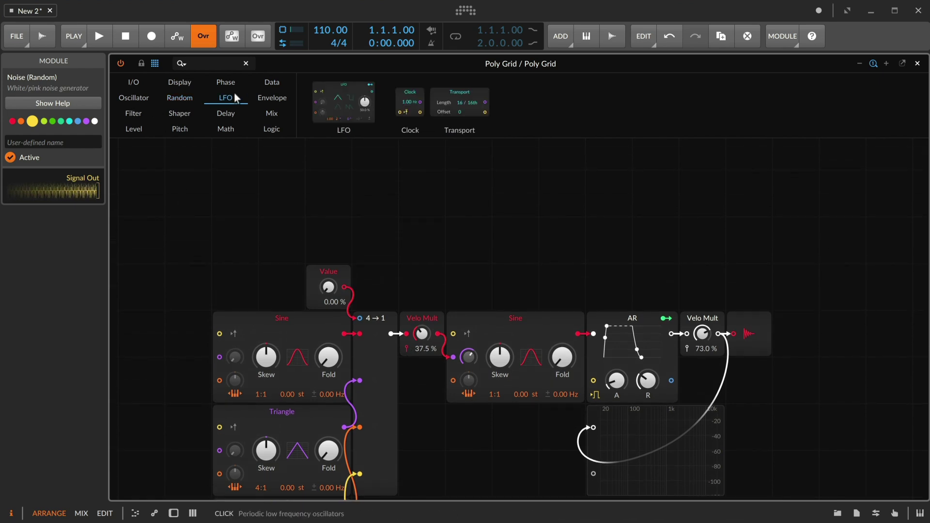
pyautogui.click(194, 253)
pyautogui.moveTo(193, 252); pyautogui.dragTo(190, 200)
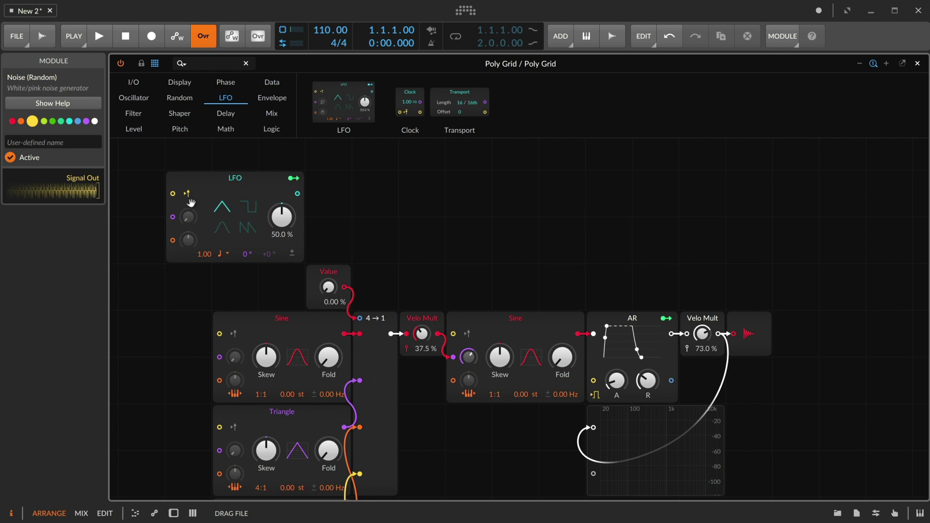
pyautogui.moveTo(298, 193); pyautogui.dragTo(362, 318)
pyautogui.click(319, 275)
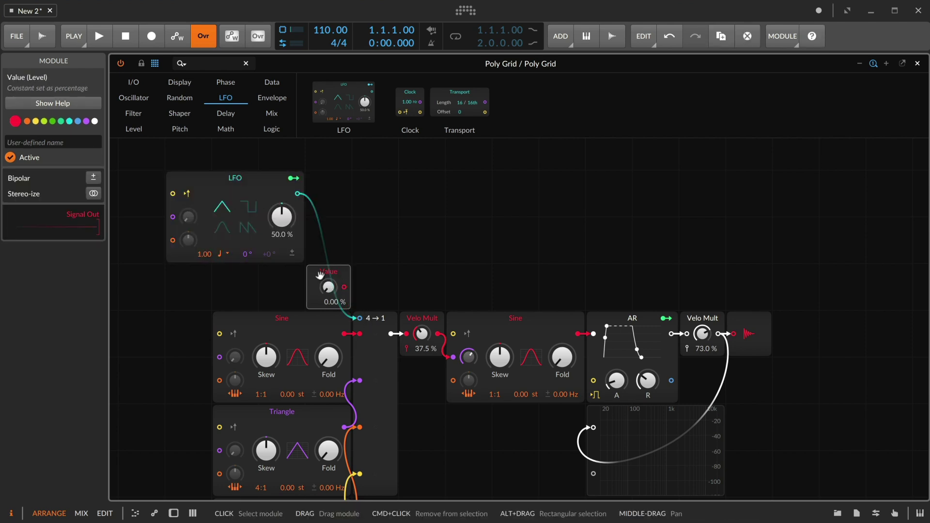
pyautogui.press('Delete')
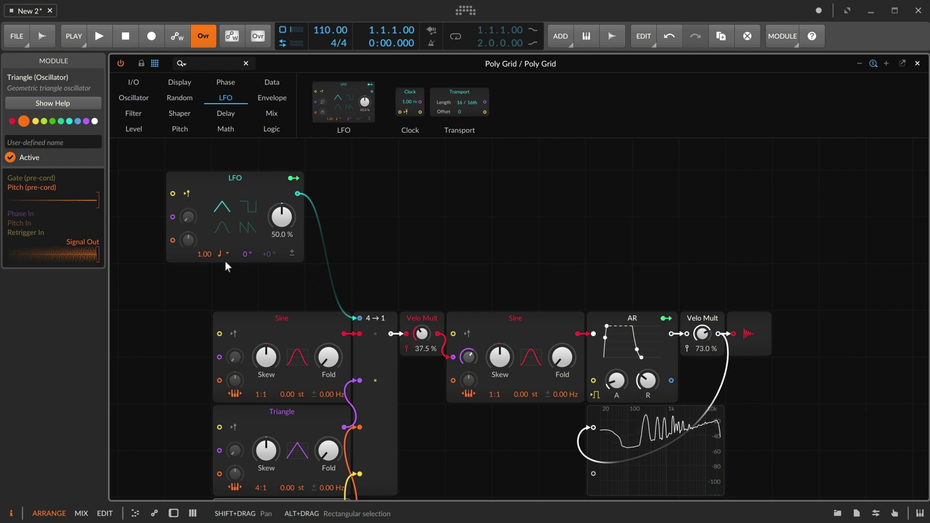
# - Set the LFO rate to 3.00 and give its right channel a positive phase offset of about +75°
pyautogui.moveTo(200, 253)
pyautogui.mouseDown()
pyautogui.moveTo(199, 231)
pyautogui.moveTo(198, 255)
pyautogui.mouseUp()
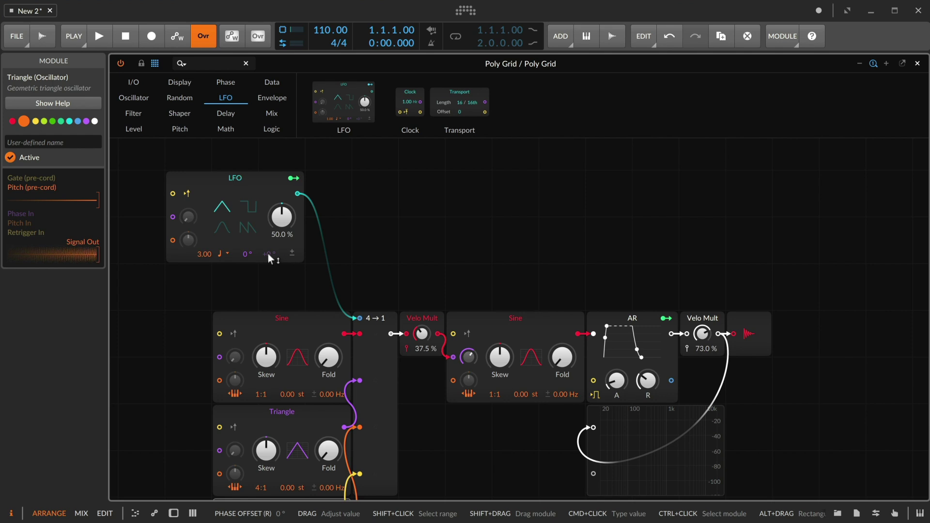
pyautogui.moveTo(244, 254); pyautogui.dragTo(269, 255)
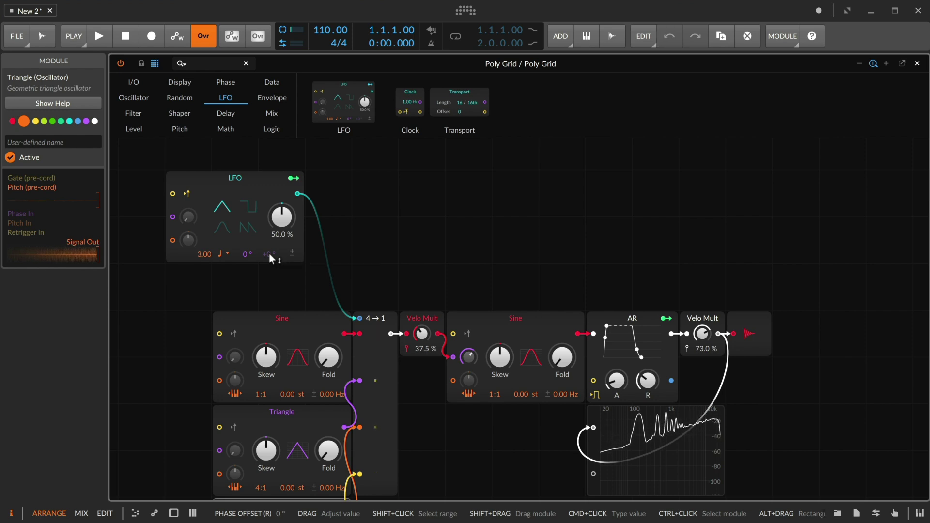
pyautogui.moveTo(269, 254); pyautogui.dragTo(269, 244)
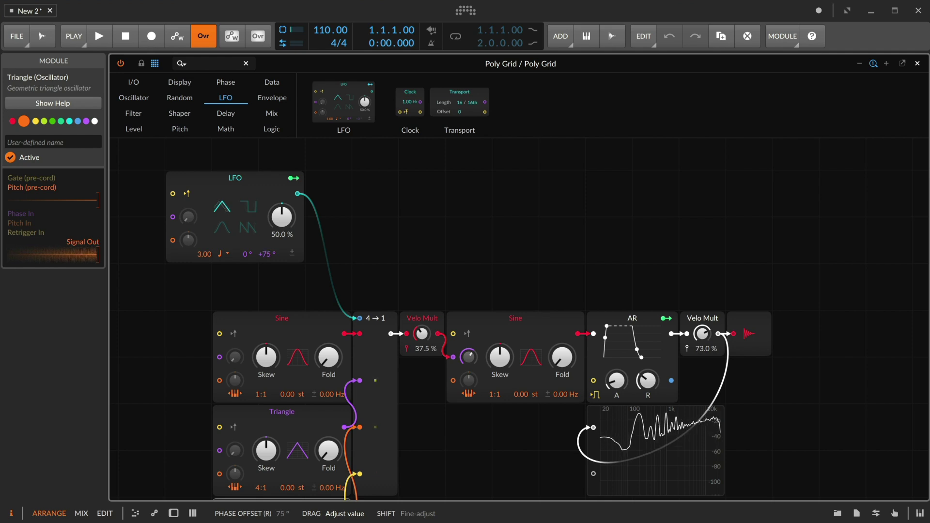
pyautogui.moveTo(269, 254); pyautogui.dragTo(270, 255)
# - Switch the LFO to a sawtooth waveshape and lower its skew to 34.5 %
pyautogui.click(248, 228)
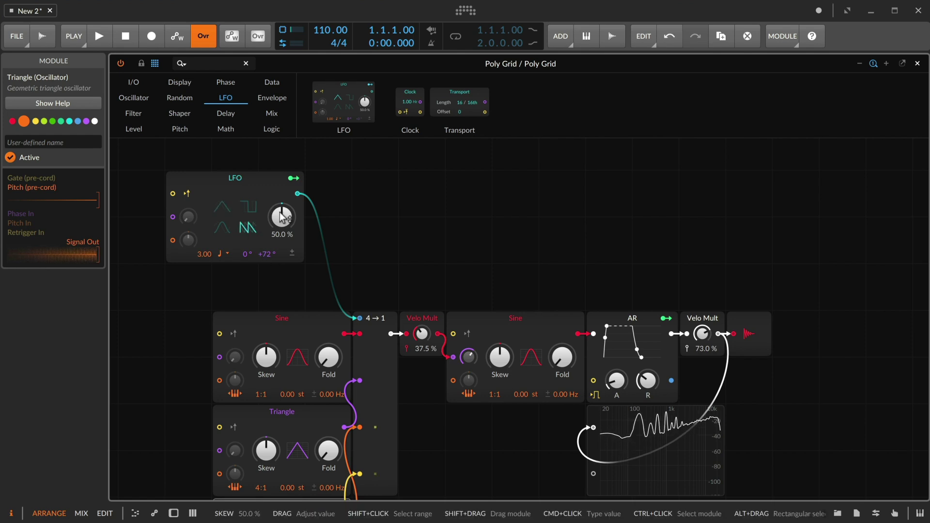
pyautogui.moveTo(282, 217); pyautogui.dragTo(282, 224)
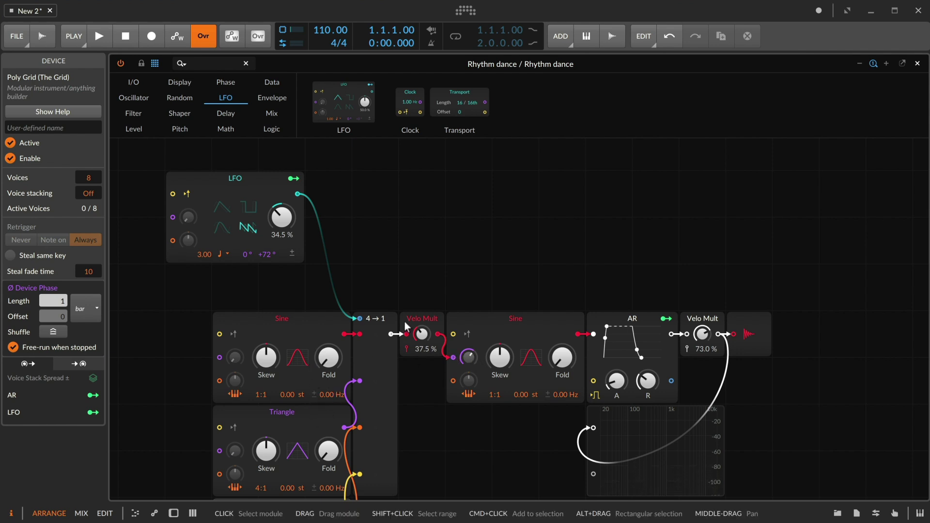
# - Replace the Sine after Velo Mult with a Wavetable oscillator and start mapping its Index to a controller
pyautogui.rightClick(502, 330)
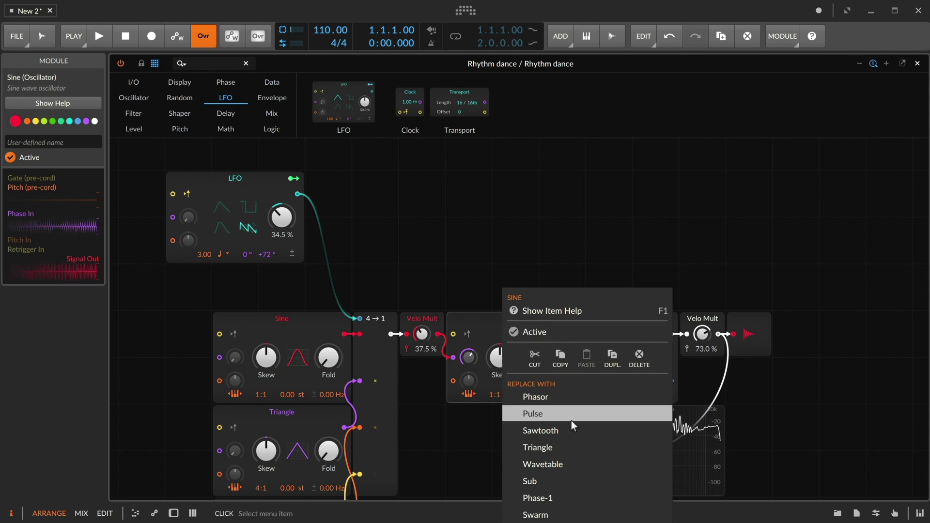
pyautogui.click(600, 463)
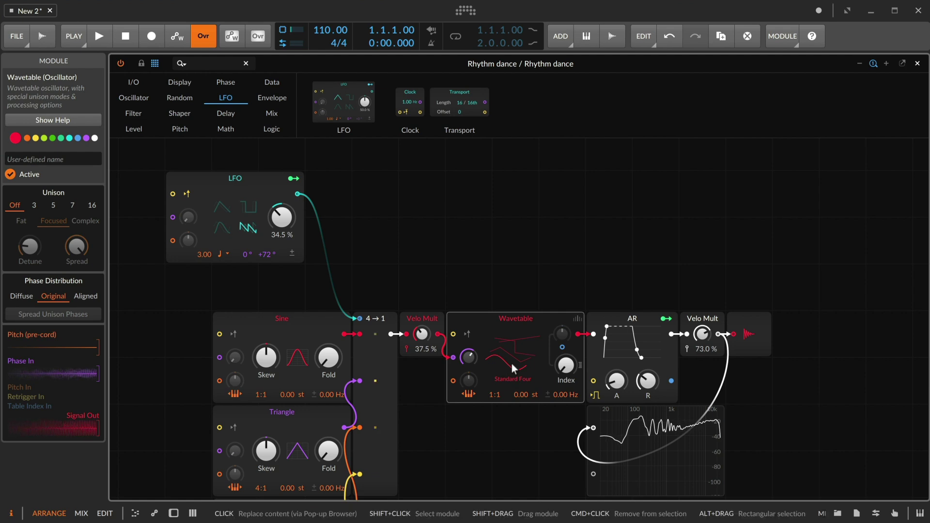
pyautogui.rightClick(566, 366)
pyautogui.click(587, 242)
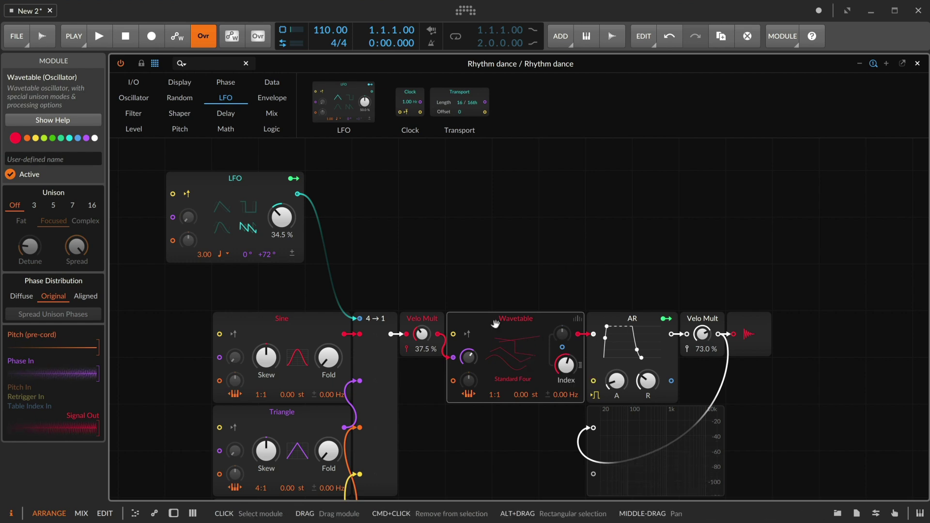
# - Set the Wavetable oscillator's harmonic Phase Distribution to Aligned from the module's help page
pyautogui.press('F1')
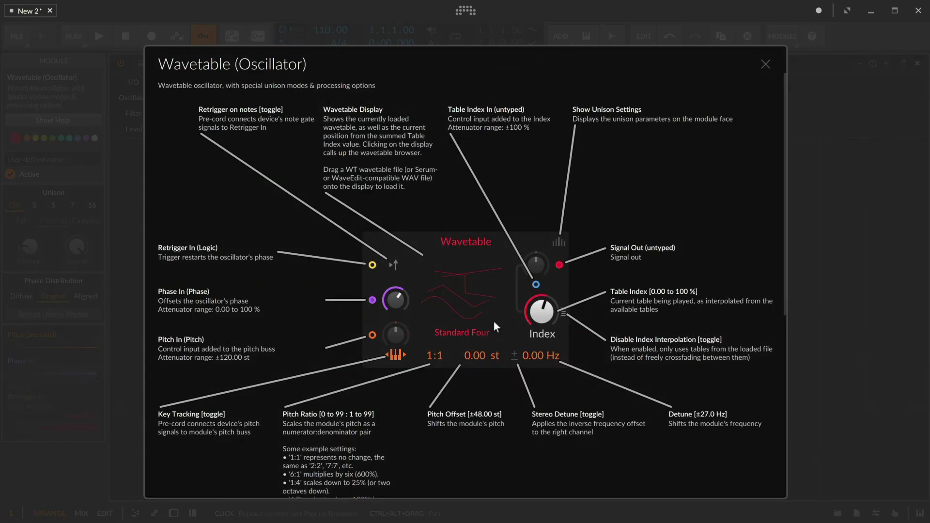
pyautogui.scroll(-6, 494, 322)
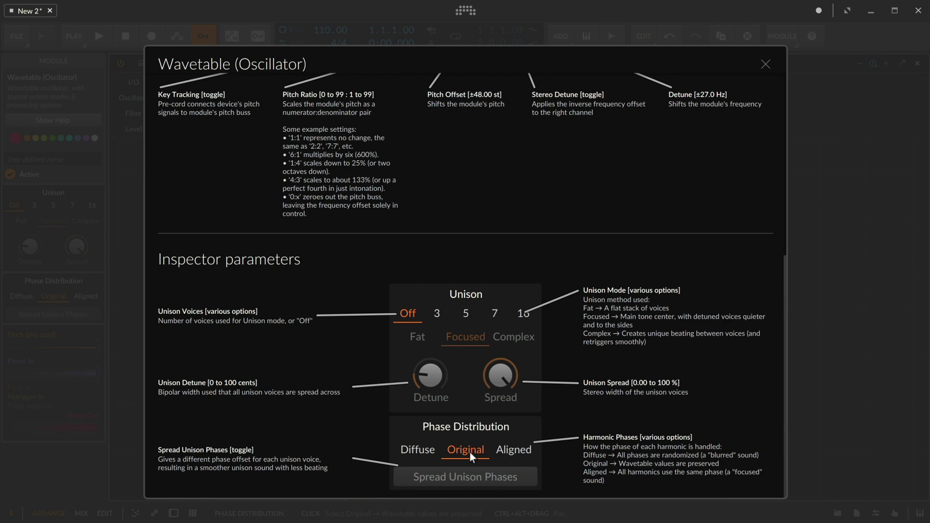
pyautogui.click(514, 454)
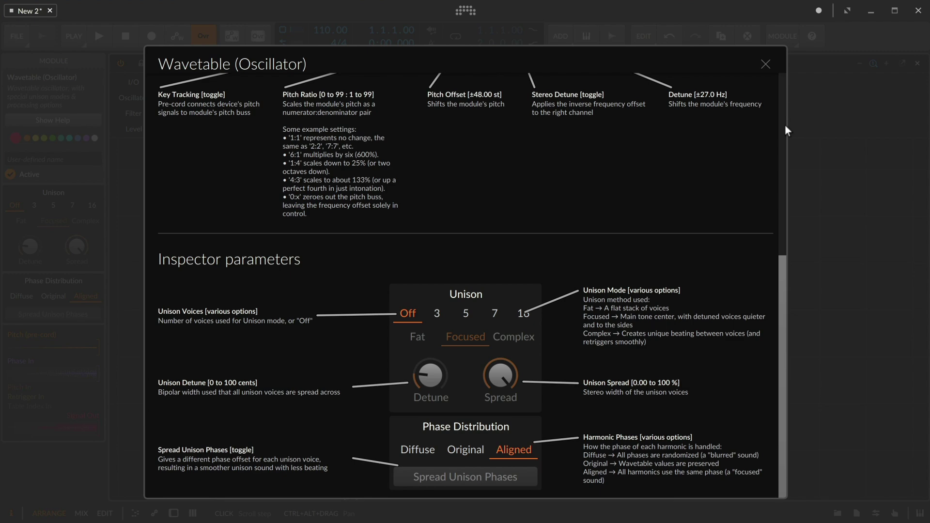
pyautogui.click(764, 65)
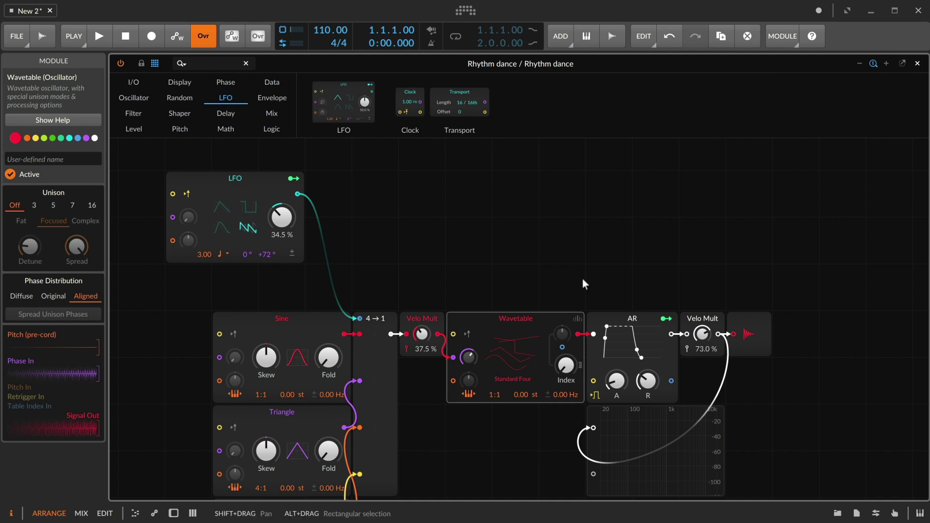
# - Swap the Wavetable oscillator's table from Standard Four to Odd Karplus
pyautogui.click(521, 357)
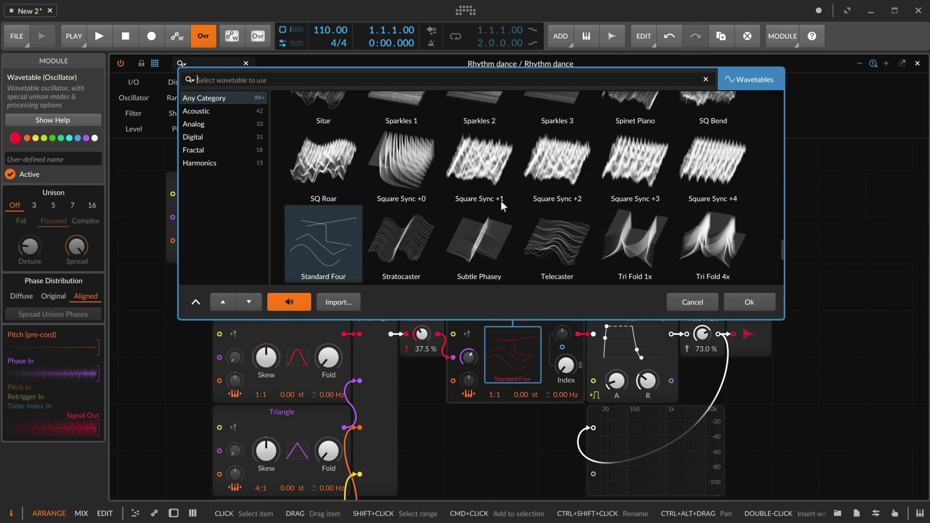
pyautogui.scroll(3, 500, 201)
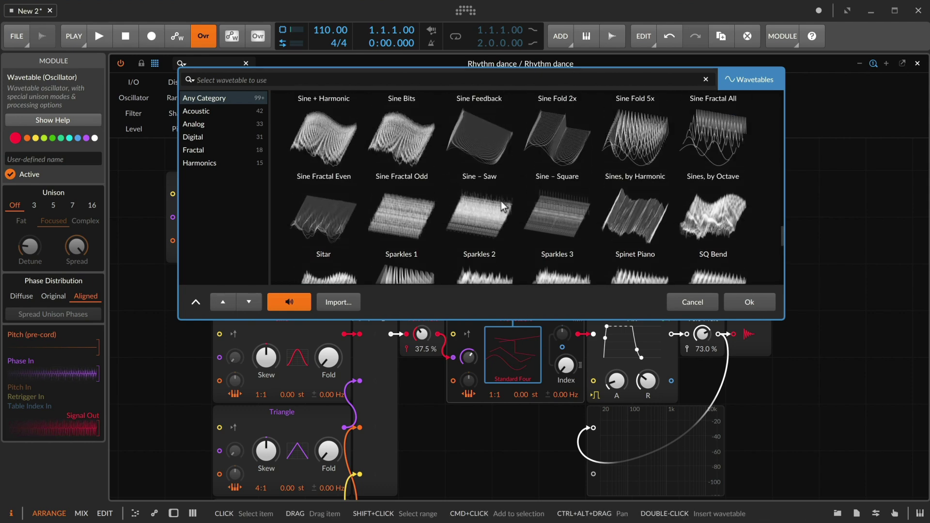
pyautogui.scroll(4, 500, 202)
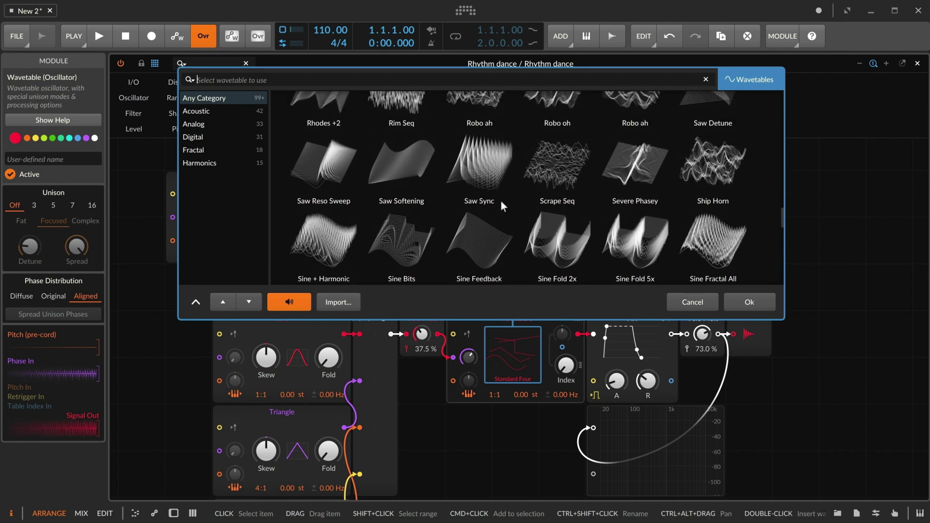
pyautogui.scroll(4, 500, 201)
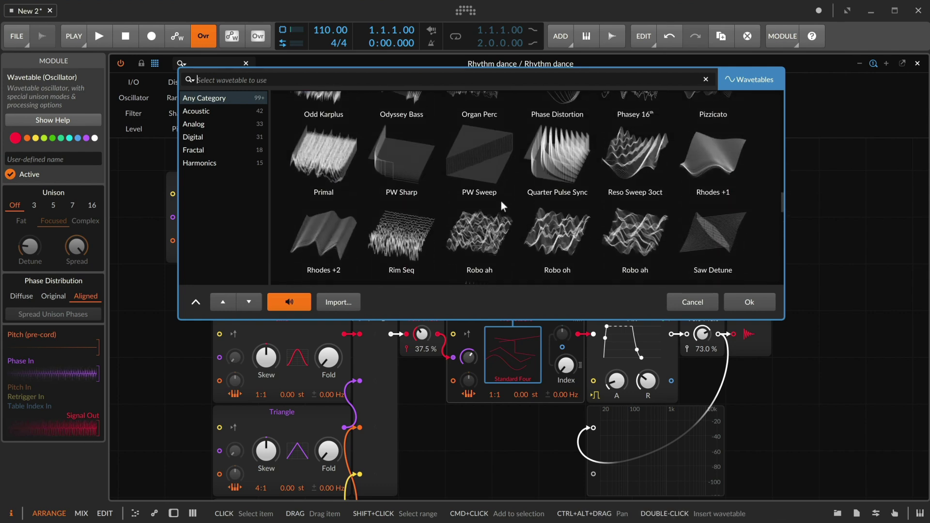
pyautogui.scroll(3, 500, 202)
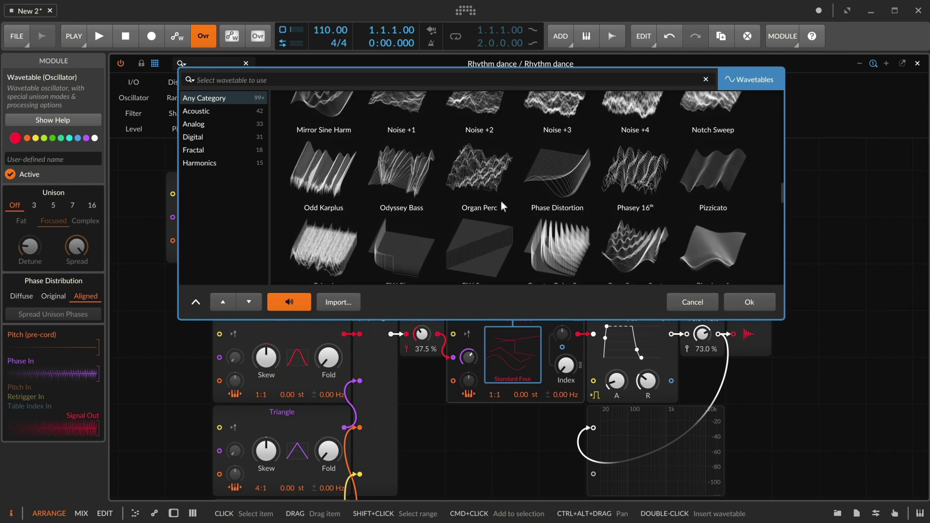
pyautogui.click(315, 155)
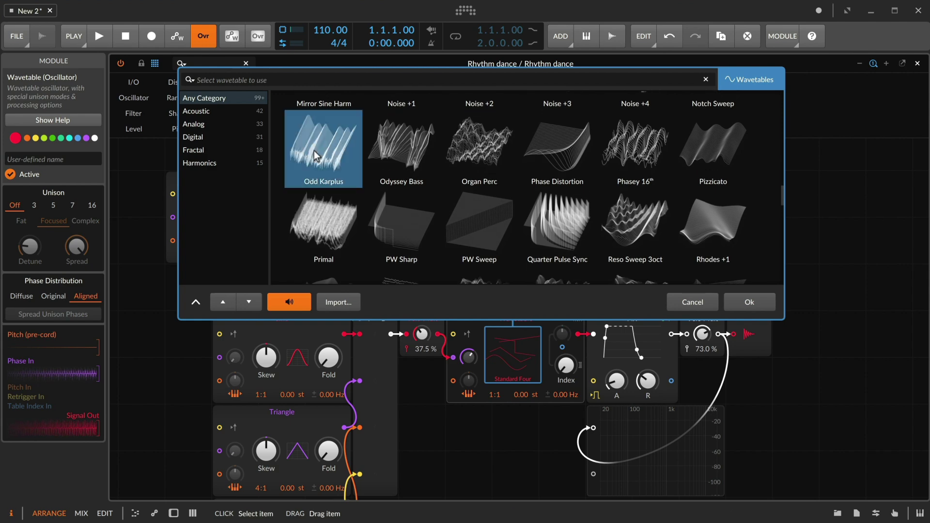
pyautogui.click(748, 303)
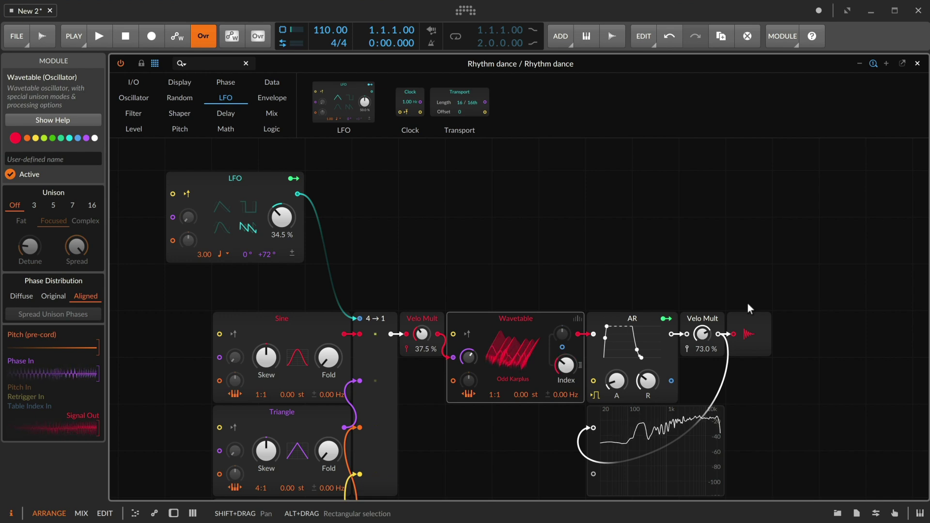
# - Replace Odd Karplus with the Bata Seq wavetable in the Wavetable oscillator
pyautogui.click(510, 362)
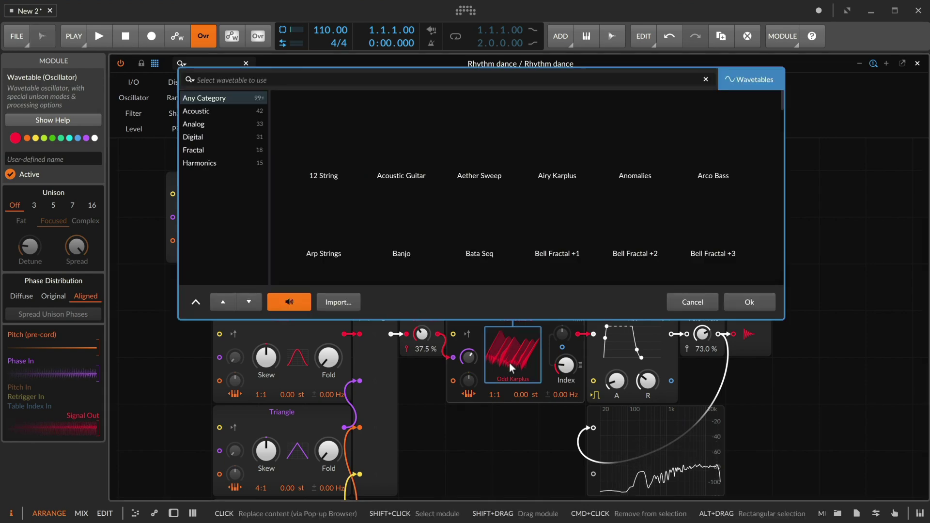
pyautogui.scroll(10, 457, 167)
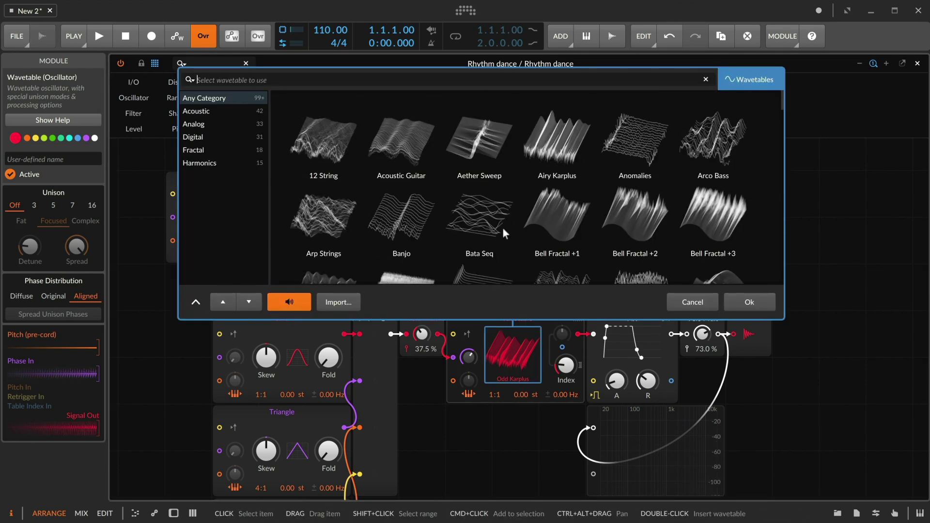
pyautogui.click(472, 215)
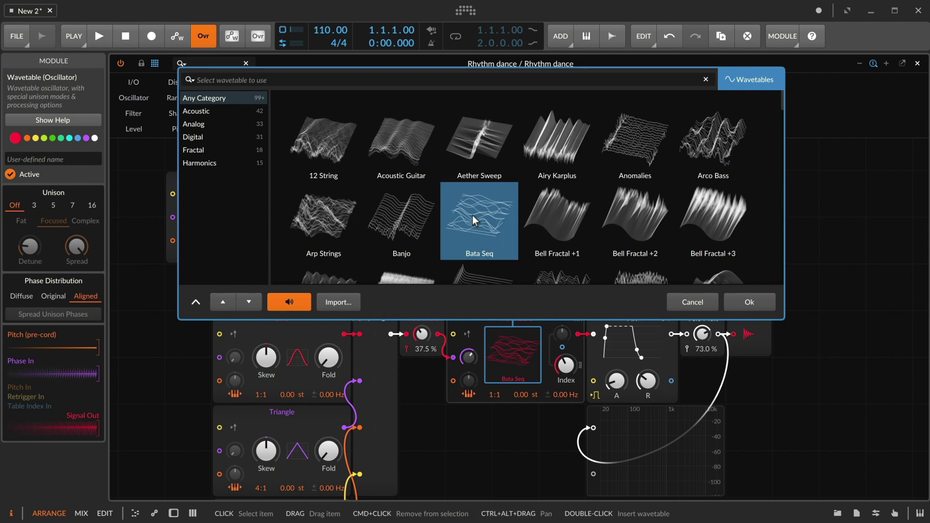
pyautogui.click(751, 303)
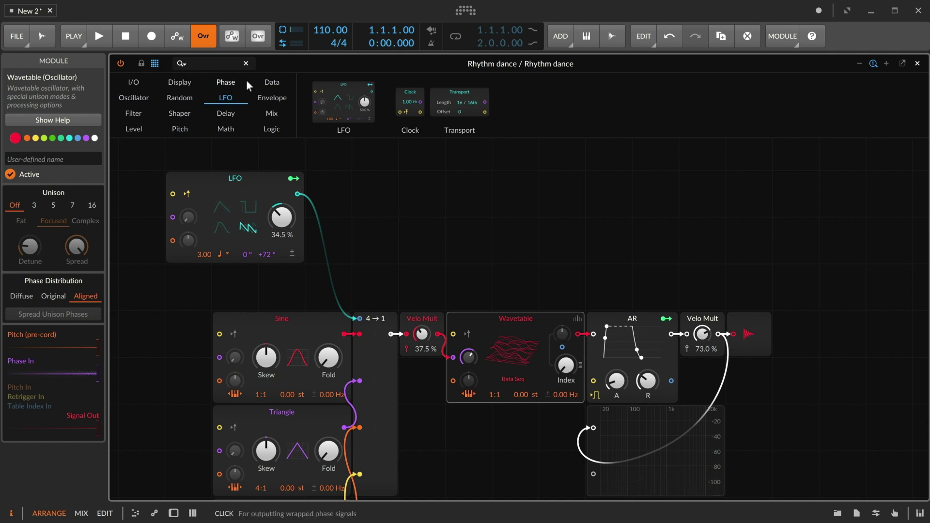
# - Place an 8-step Steps module under the LFO and cable its output into the 4→1 Merge selector
pyautogui.click(269, 81)
pyautogui.moveTo(480, 131); pyautogui.dragTo(195, 293)
pyautogui.click(194, 292)
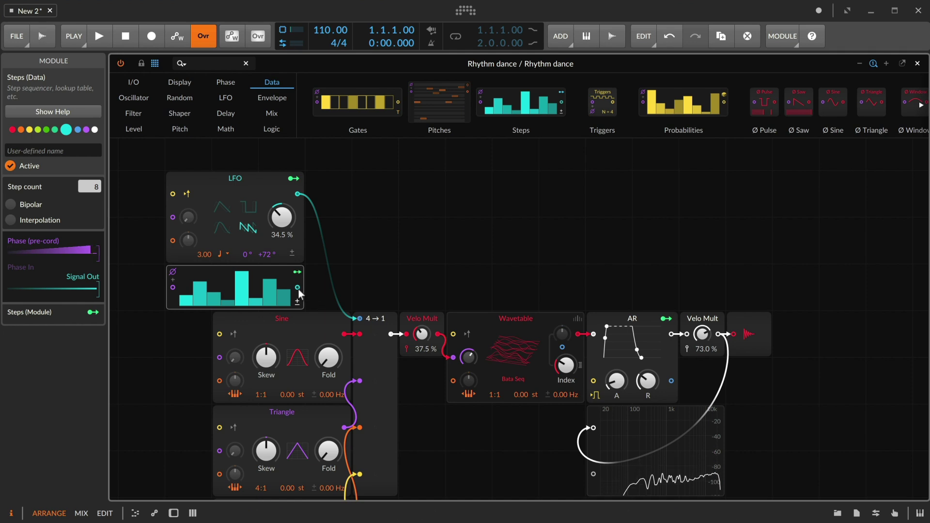
pyautogui.moveTo(297, 287); pyautogui.dragTo(356, 320)
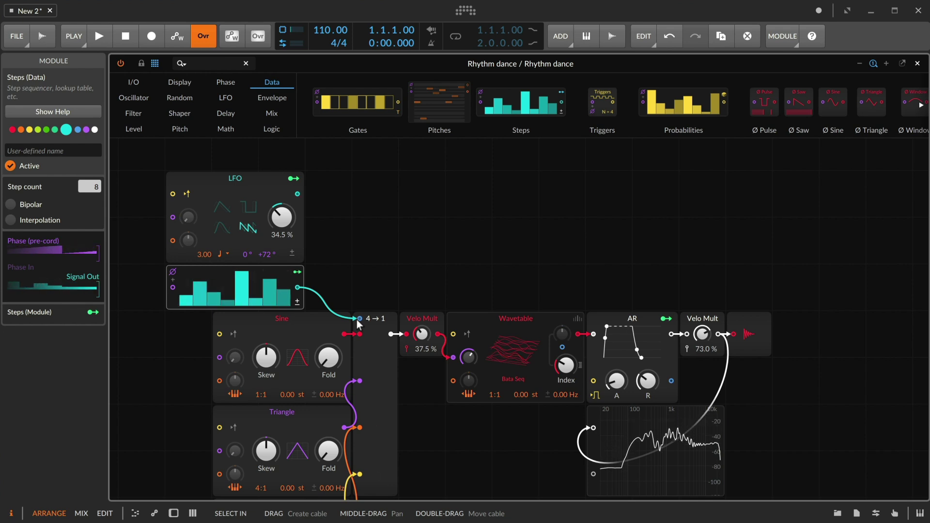
pyautogui.click(222, 83)
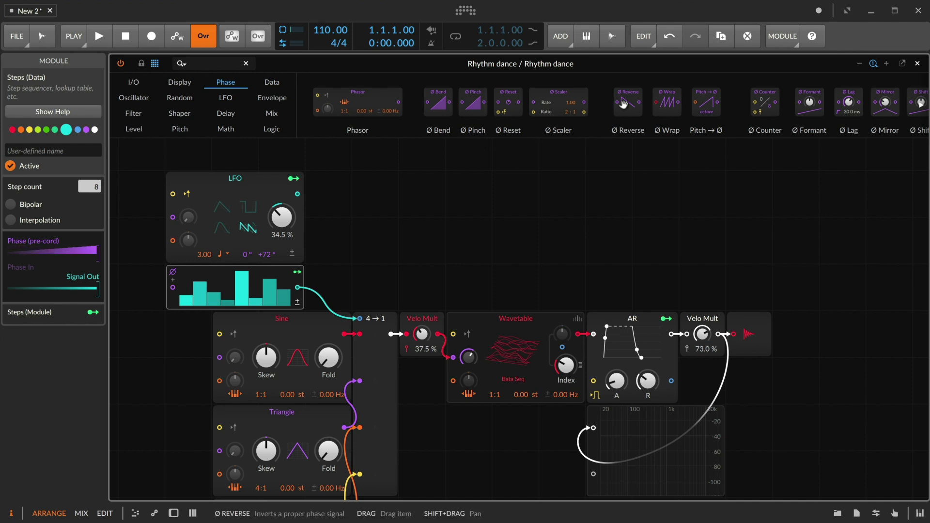
# - Insert a Ø Reverse on the Steps-to-Merge cable with Stereo-ness set to Right
pyautogui.moveTo(623, 103); pyautogui.dragTo(302, 292)
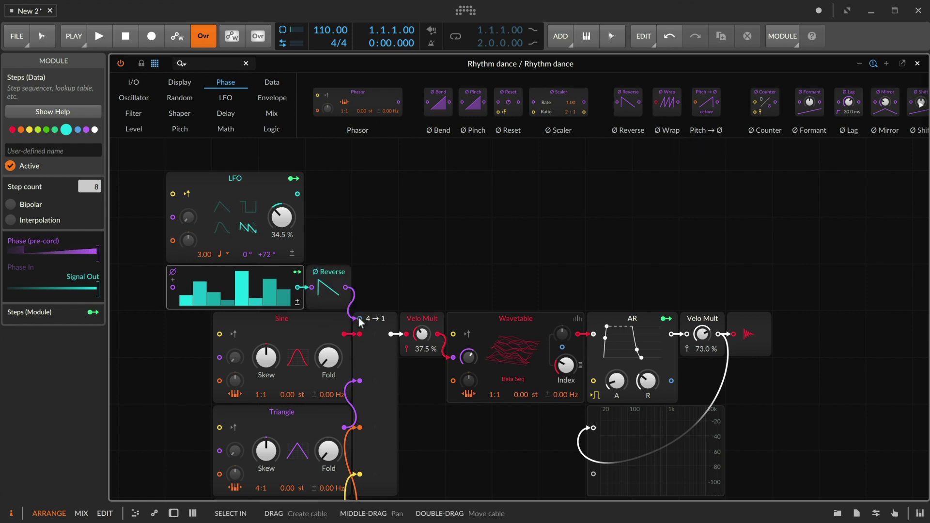
pyautogui.click(333, 271)
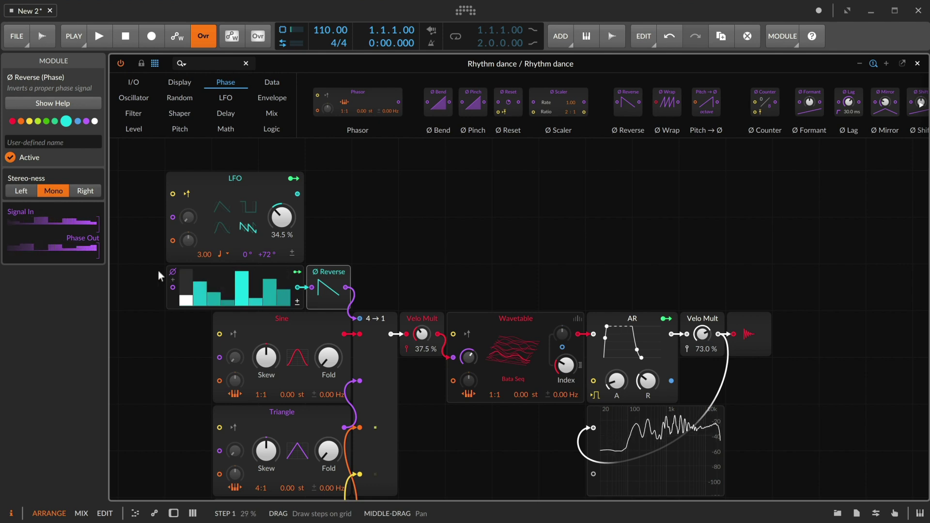
pyautogui.click(86, 190)
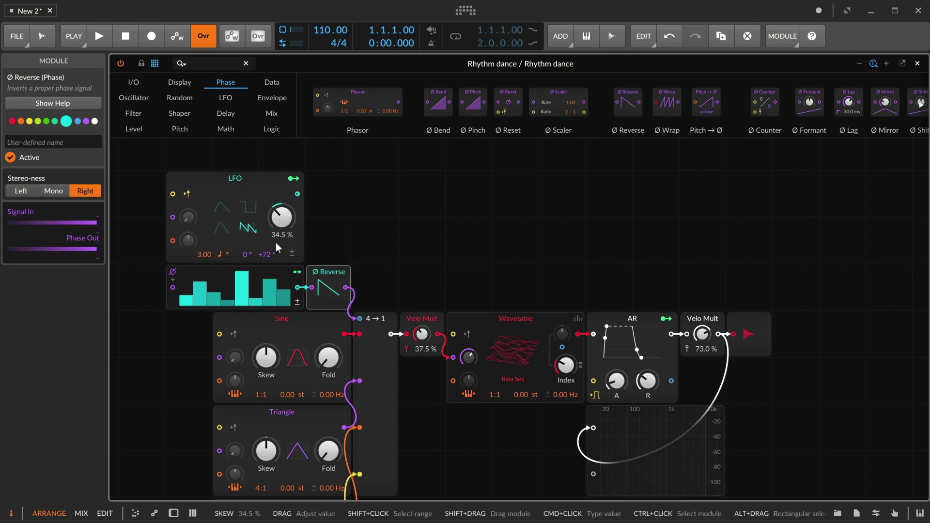
# - Reset the LFO stereo phase offset to 0° and patch its output into the Wavetable Index modulation
pyautogui.doubleClick(266, 255)
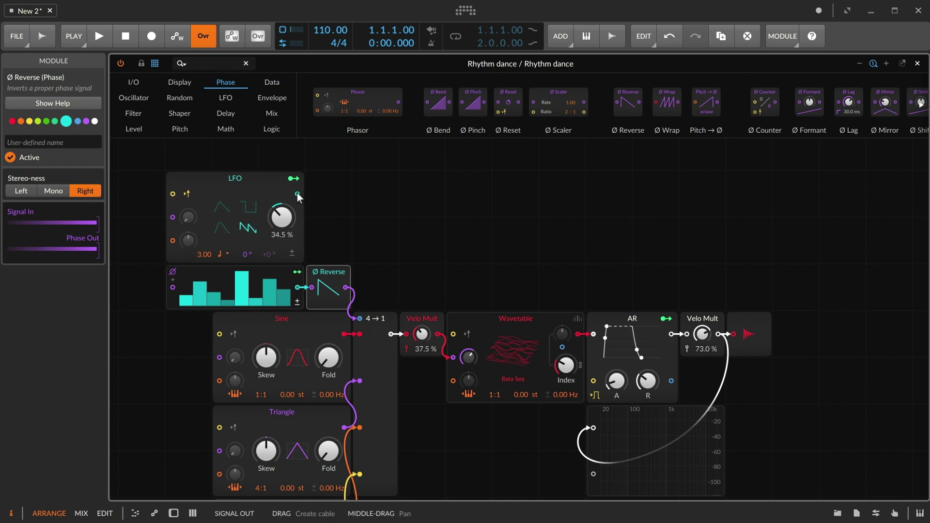
pyautogui.moveTo(297, 193); pyautogui.dragTo(565, 350)
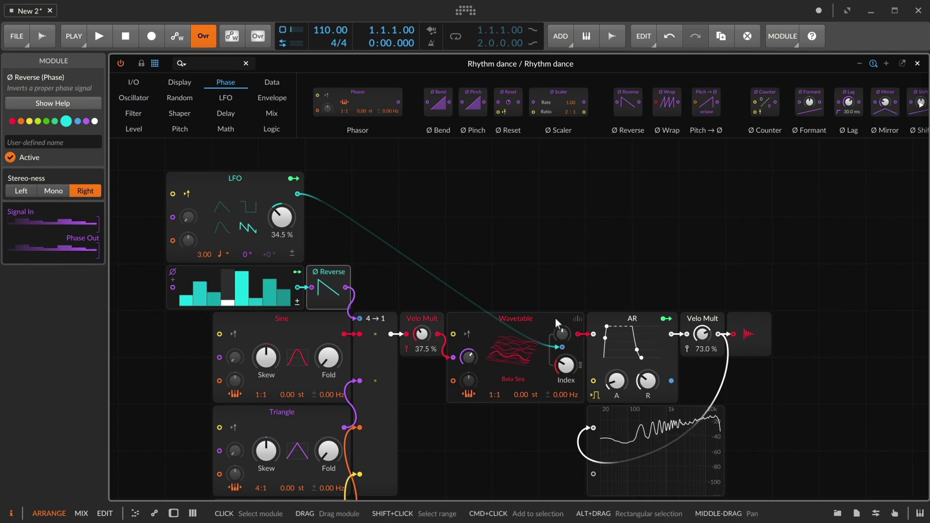
pyautogui.moveTo(560, 347); pyautogui.dragTo(561, 334)
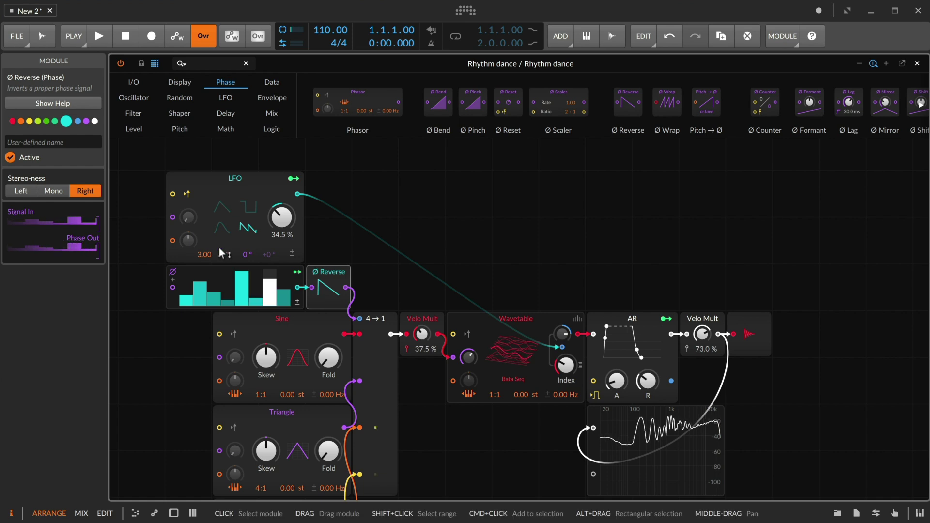
# - Make the LFO a Triangle with 72% skew and adjust the wavetable's index modulation
pyautogui.click(221, 204)
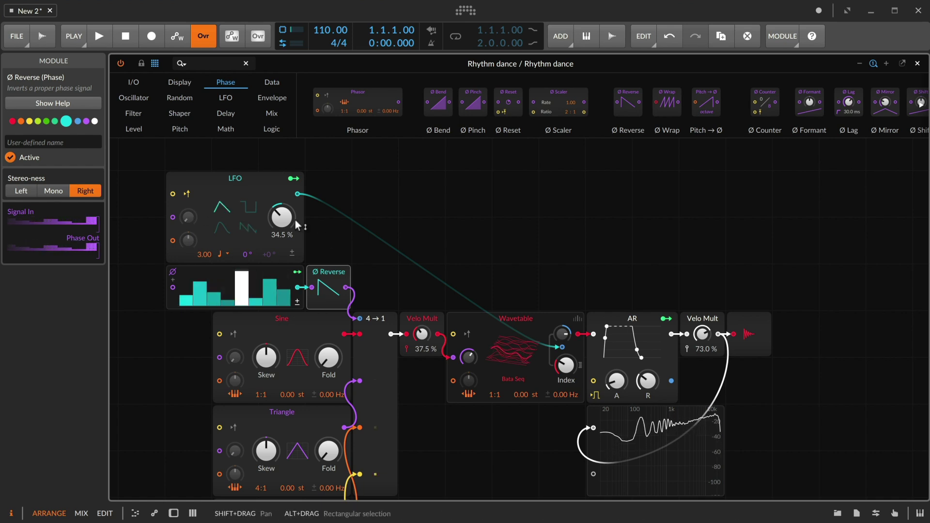
pyautogui.moveTo(281, 218); pyautogui.dragTo(282, 194)
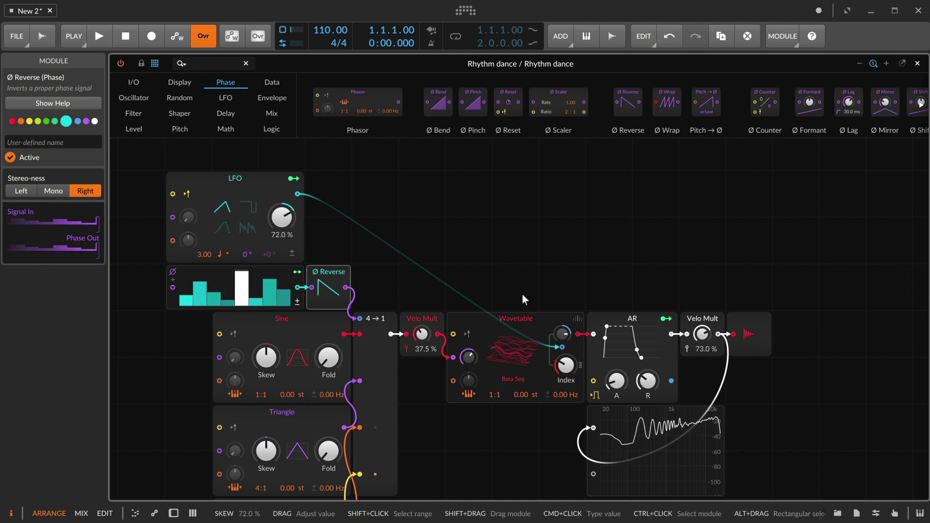
pyautogui.moveTo(571, 370); pyautogui.dragTo(570, 369)
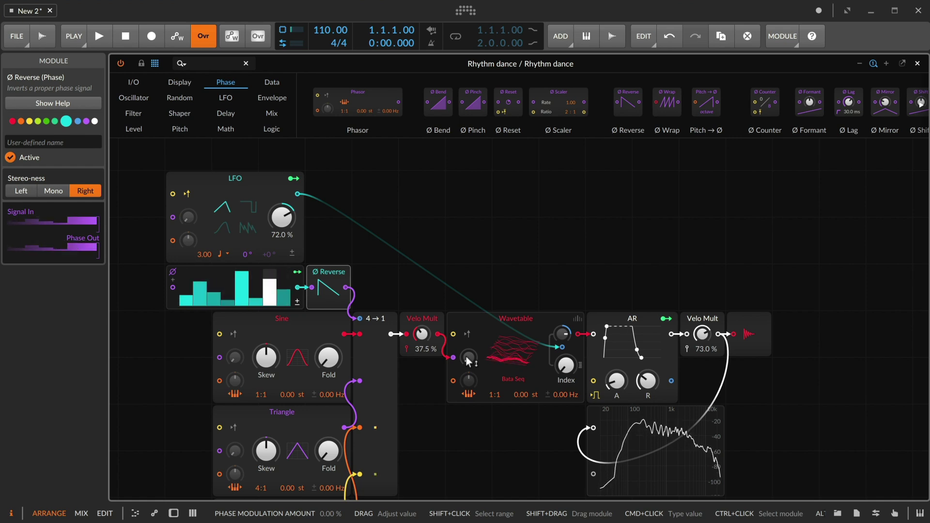
pyautogui.moveTo(466, 357); pyautogui.dragTo(466, 351)
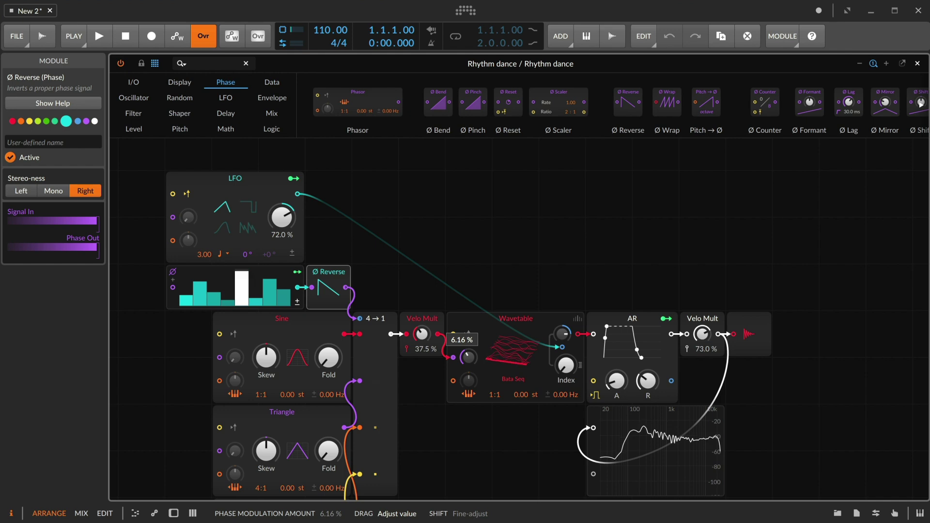
pyautogui.moveTo(466, 351); pyautogui.dragTo(466, 349)
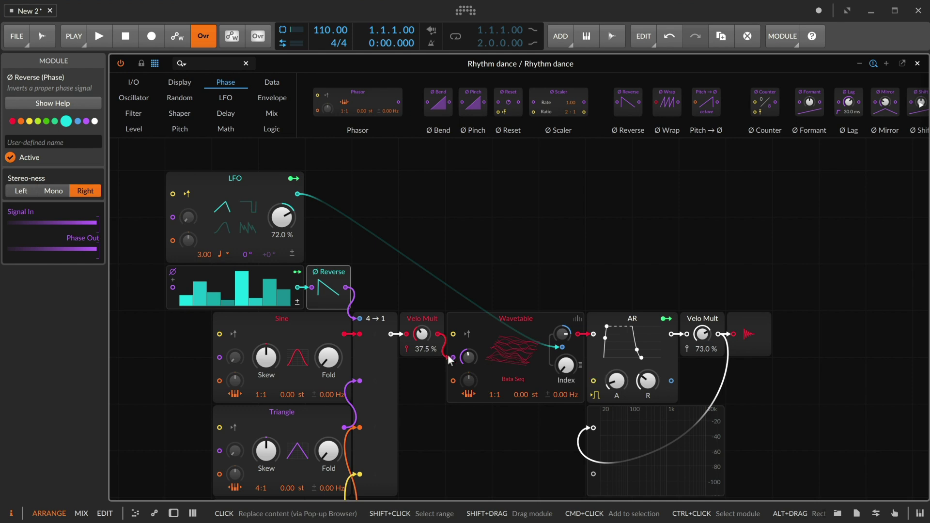
# - Remove the phase modulation and load Sines, by Harmonic from the Harmonics wavetable category
pyautogui.moveTo(469, 356); pyautogui.dragTo(468, 369)
pyautogui.click(514, 348)
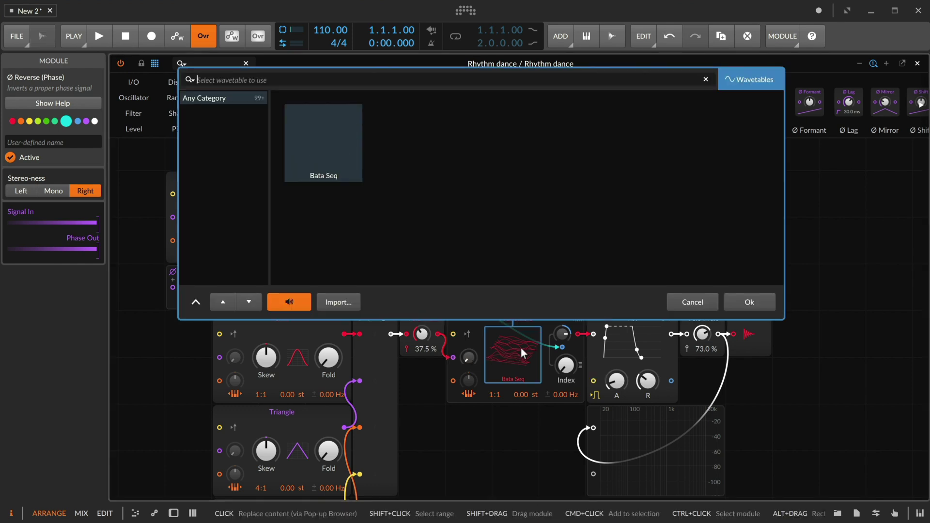
pyautogui.click(214, 163)
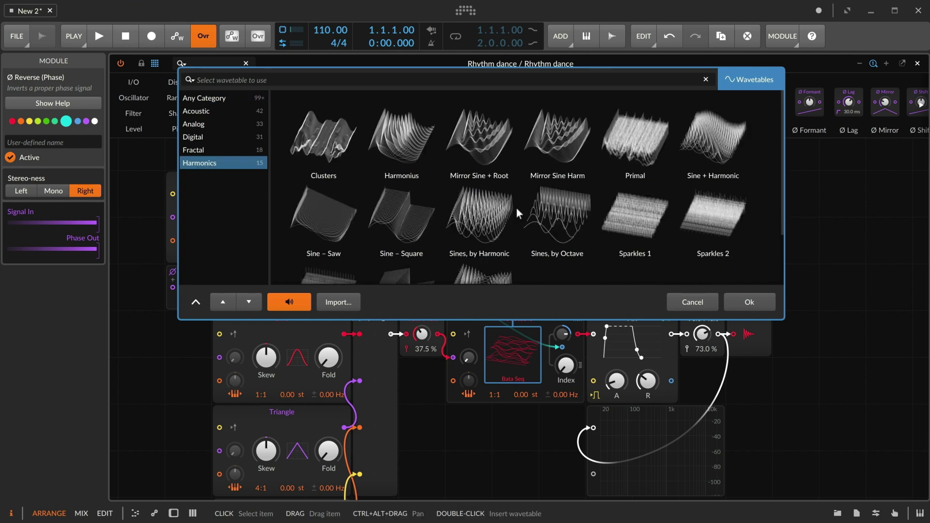
pyautogui.click(487, 212)
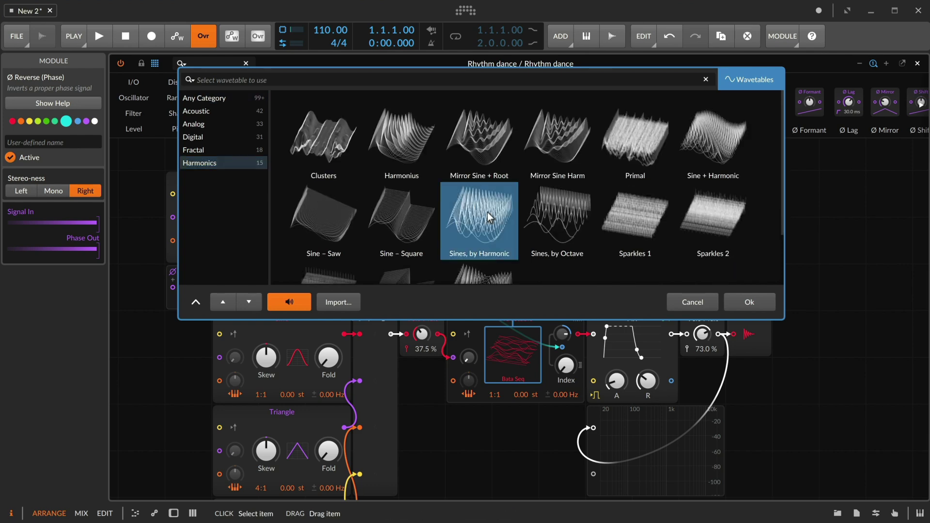
pyautogui.click(746, 302)
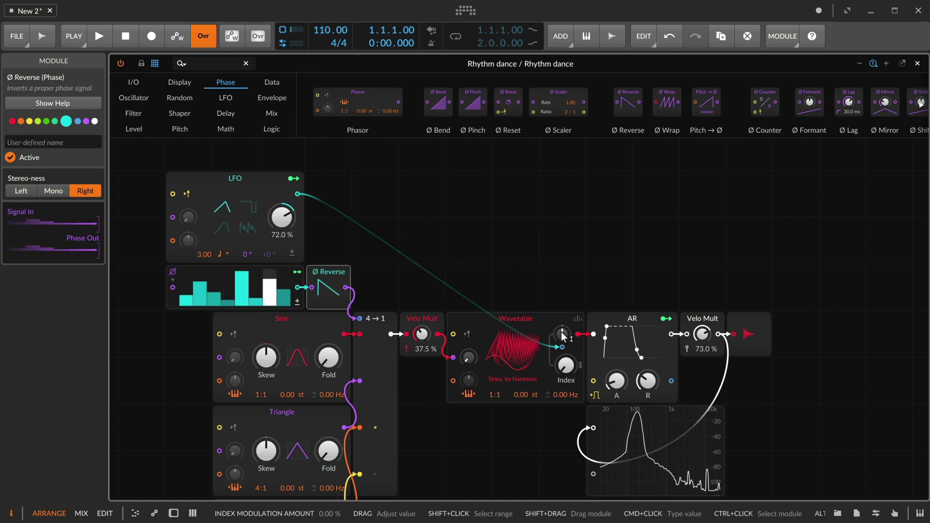
# - Set the LFO index modulation to 18.5 % and raise phase modulation to 9.11 %
pyautogui.moveTo(490, 396)
pyautogui.mouseDown()
pyautogui.moveTo(490, 376)
pyautogui.moveTo(490, 396)
pyautogui.mouseUp()
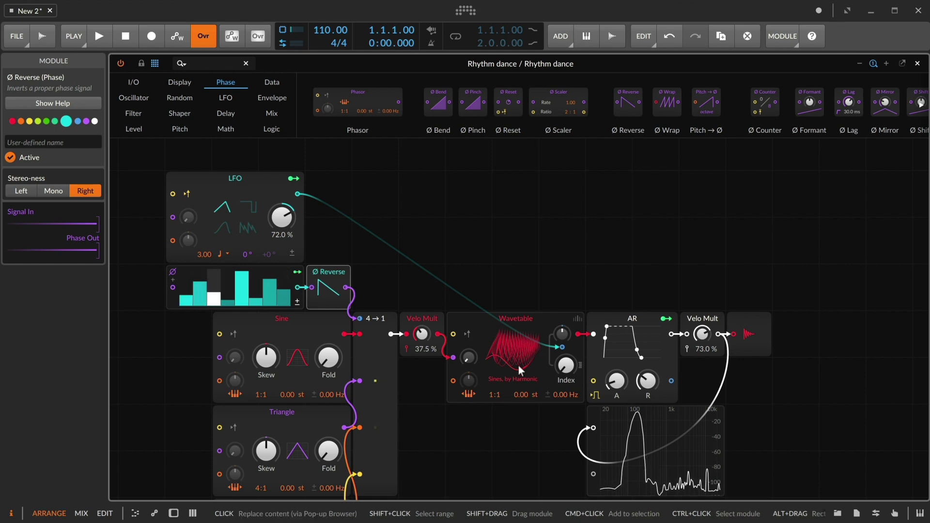
pyautogui.moveTo(562, 367); pyautogui.dragTo(563, 365)
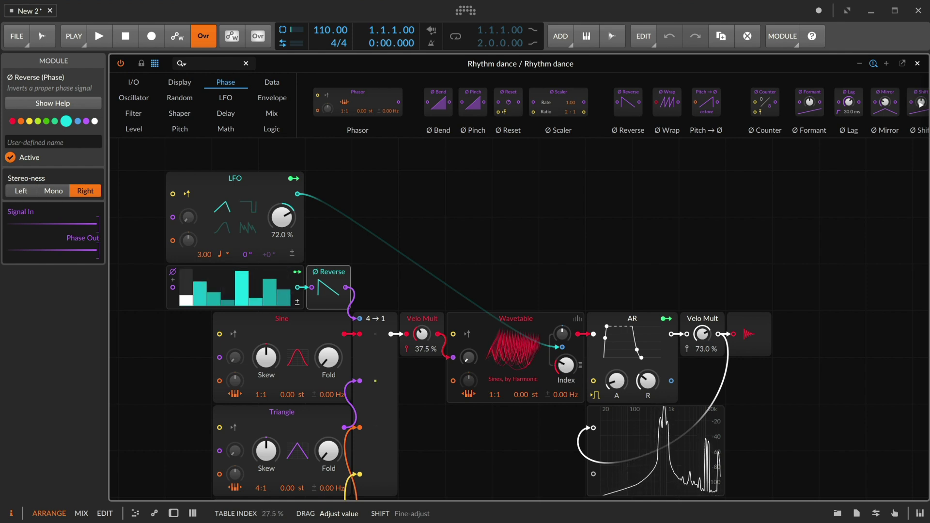
pyautogui.moveTo(563, 365); pyautogui.dragTo(561, 328)
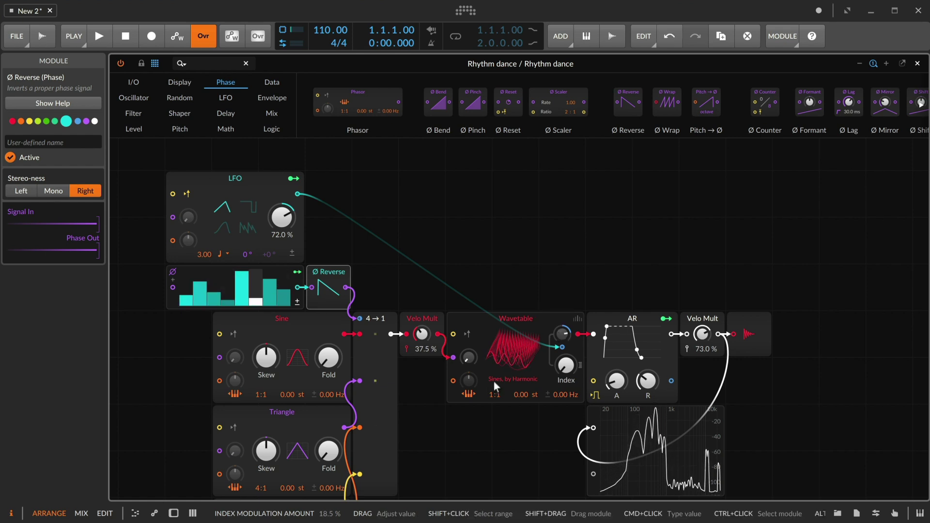
pyautogui.moveTo(468, 357)
pyautogui.mouseDown()
pyautogui.moveTo(468, 349)
pyautogui.moveTo(468, 358)
pyautogui.mouseUp()
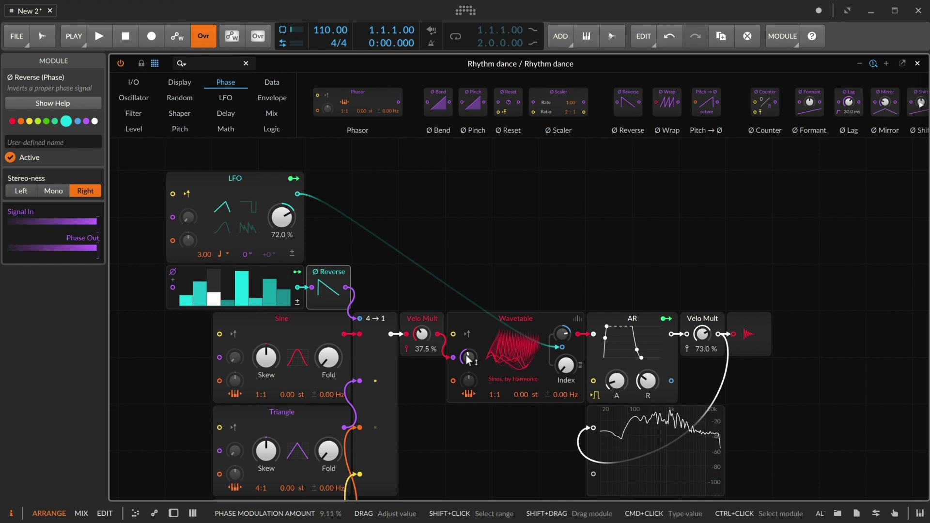